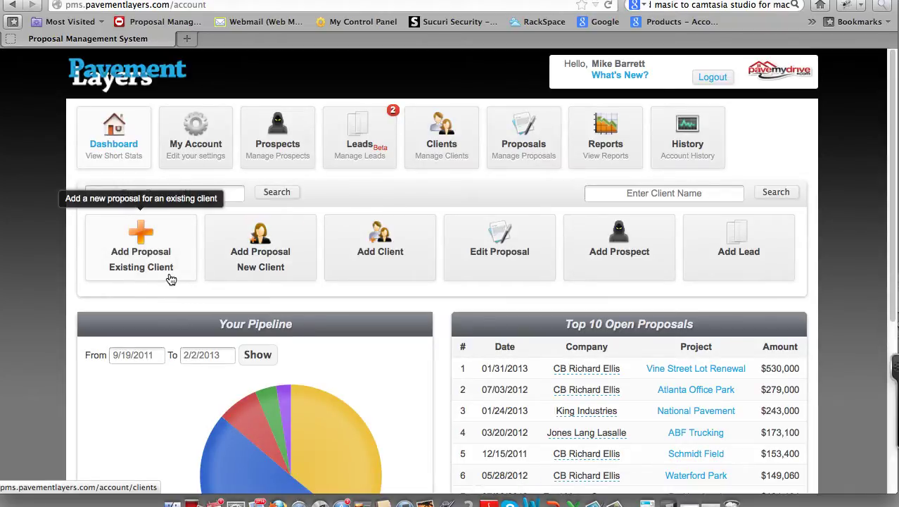
- Start a proposal for the first CB Richard Ellis contact, found by searching 'cb'
left_click(233, 276)
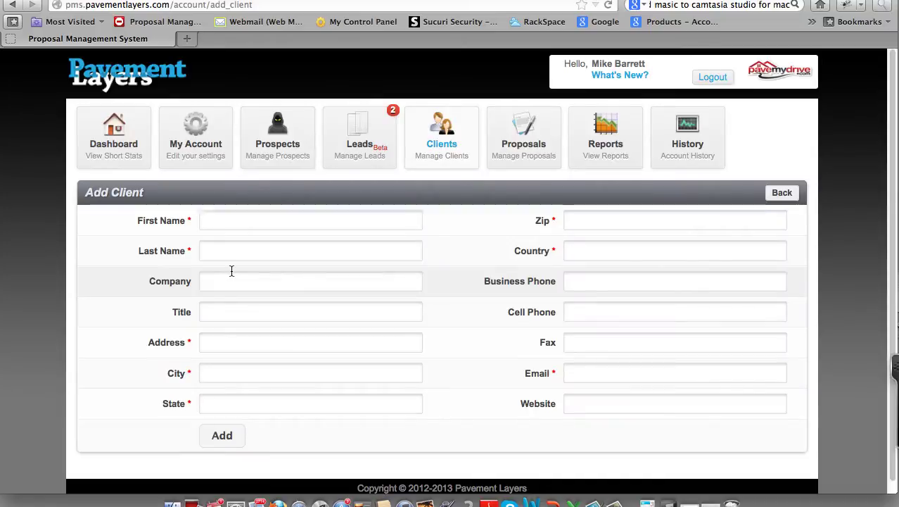
left_click_drag(123, 219, 211, 427)
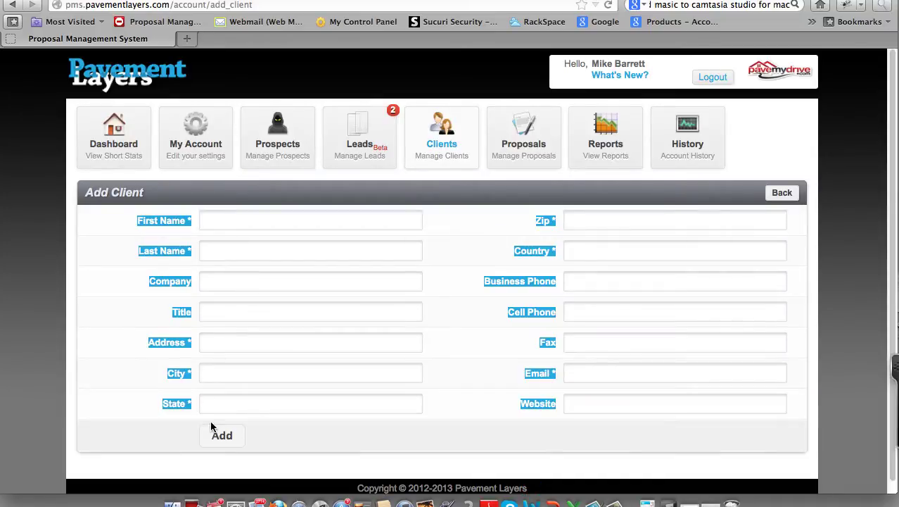
left_click(111, 148)
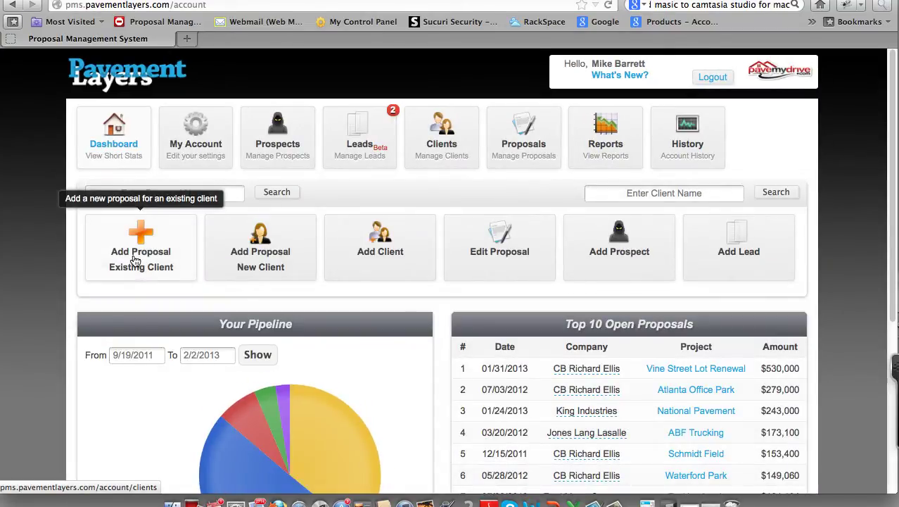
left_click(135, 260)
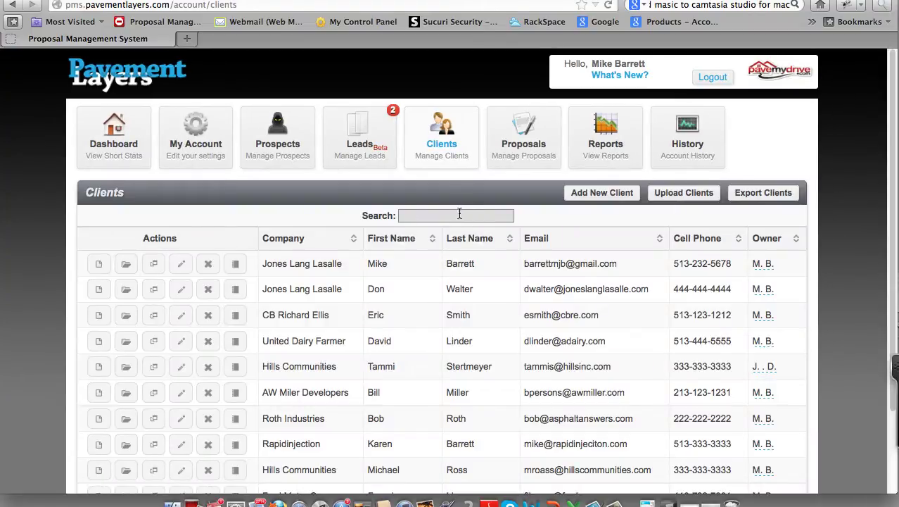
left_click(445, 216)
type("cb")
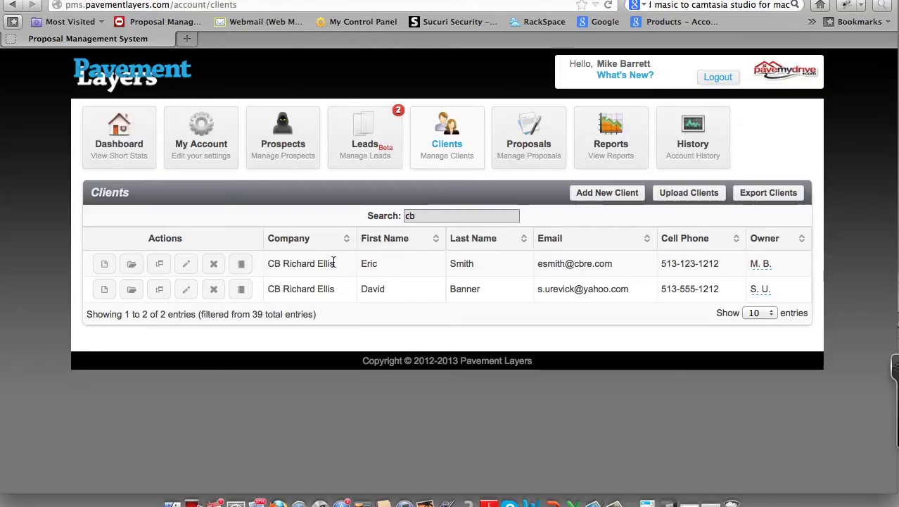
left_click_drag(335, 263, 261, 263)
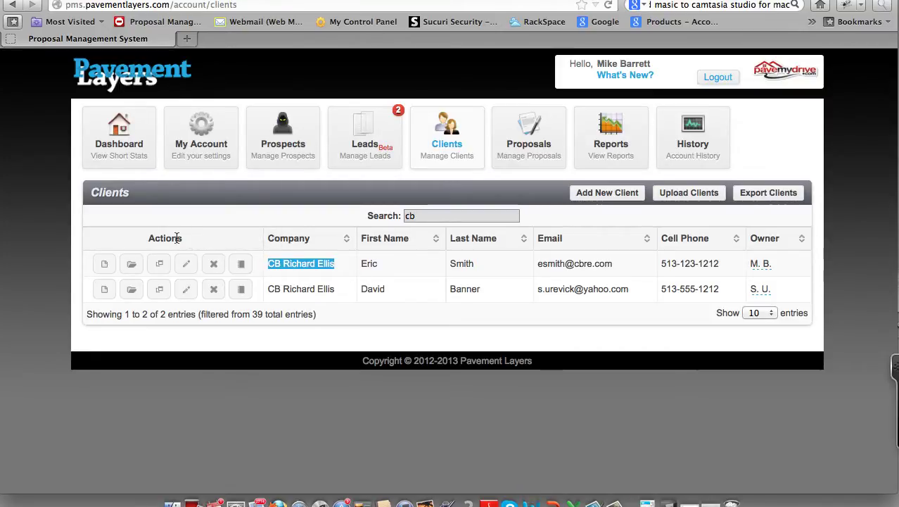
left_click(102, 265)
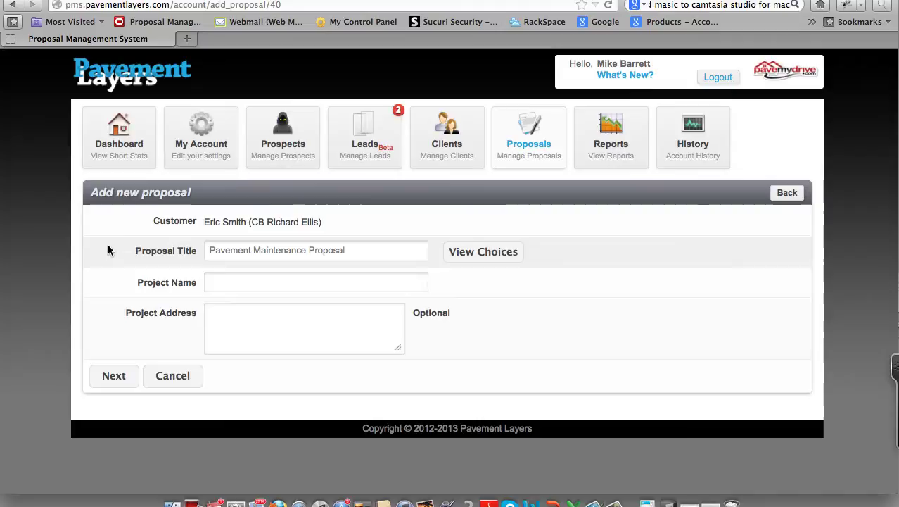
- Set the proposal title to 'Pavement Maintenance & Beautification Proposal' from the preset choices
left_click_drag(350, 251, 208, 249)
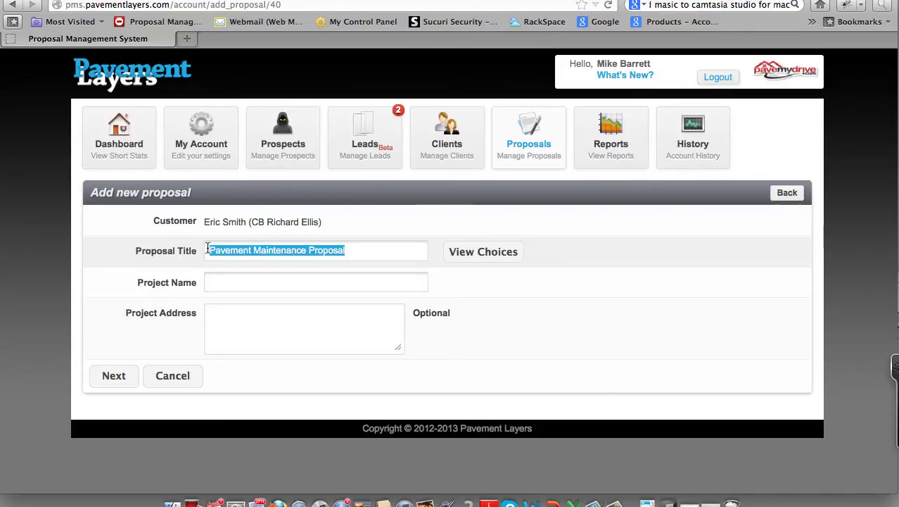
left_click(473, 257)
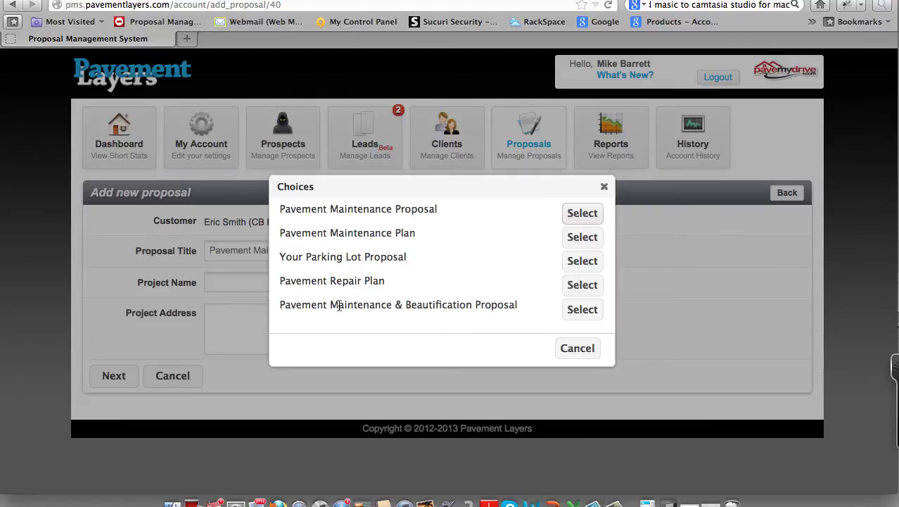
left_click_drag(339, 304, 456, 307)
left_click(582, 311)
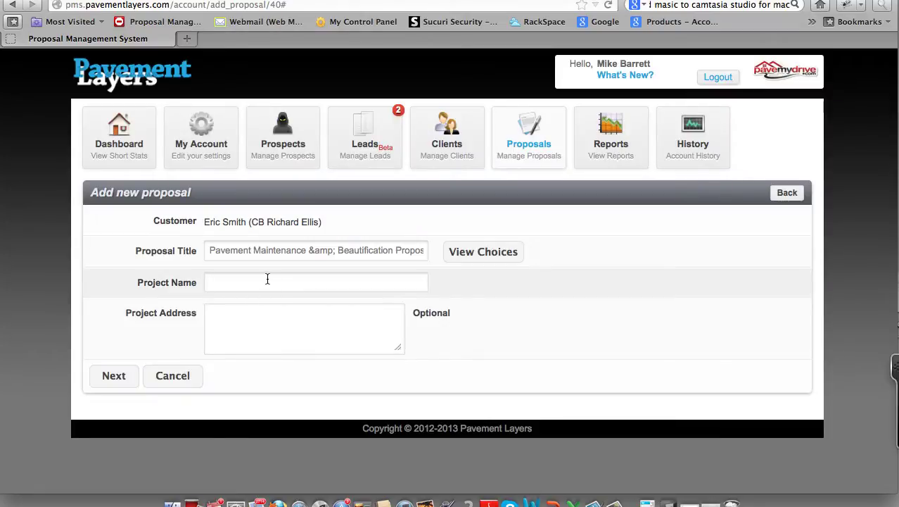
- Enter project name 'Cincinnati Art Museum' and the project's street, city, state and ZIP address
left_click(267, 280)
type("C")
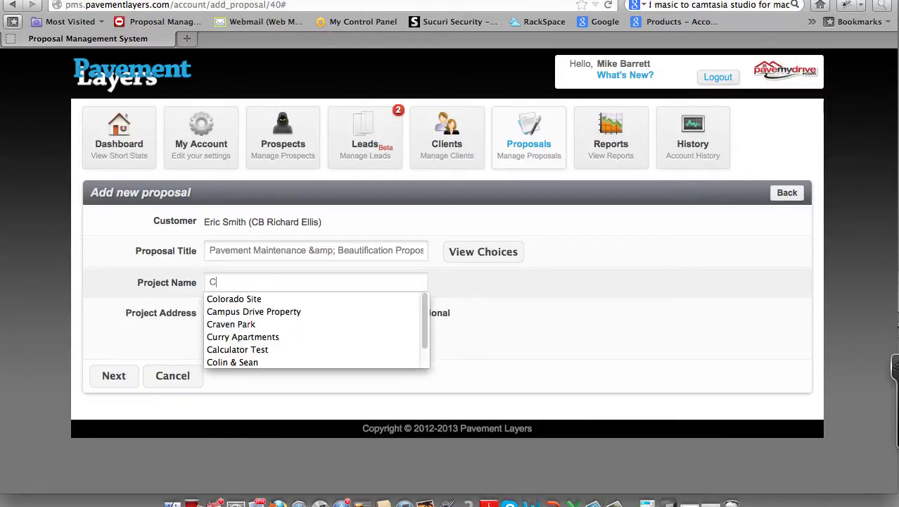
type("incinnati ")
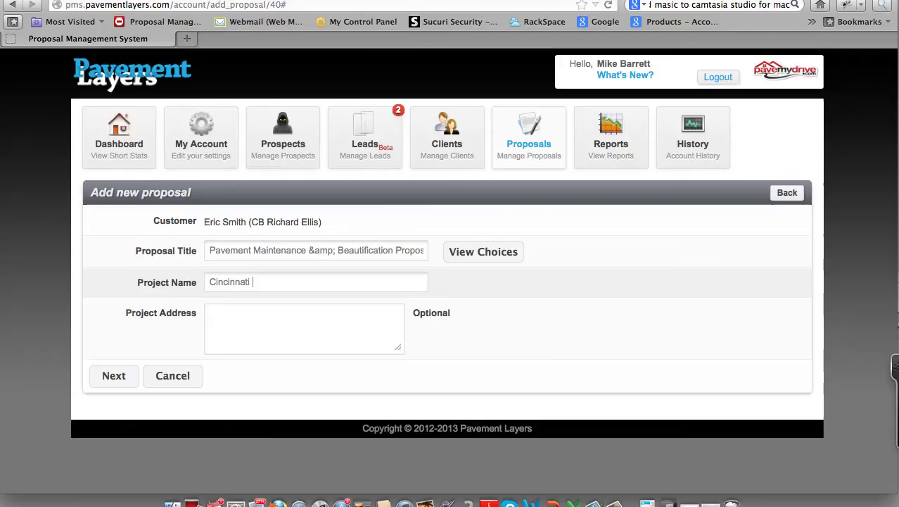
type("Art Muse")
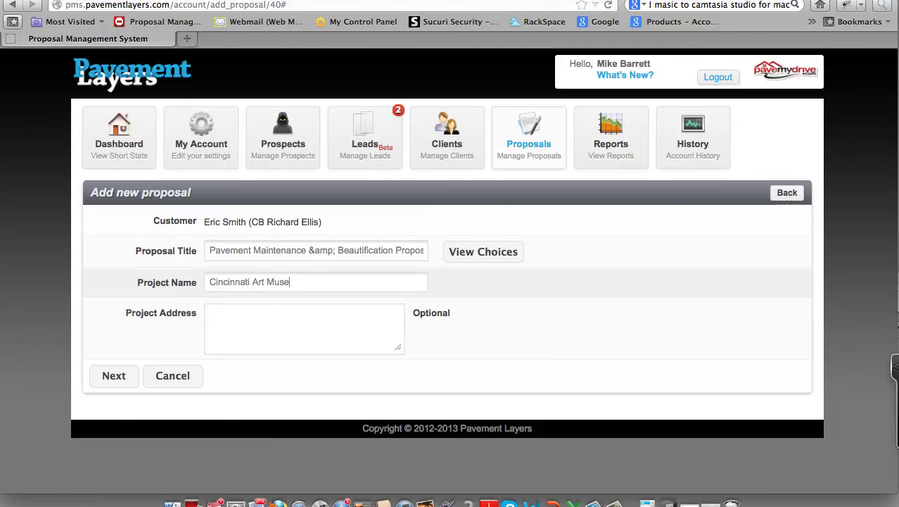
type("um")
type("13")
type("3")
type(" Main")
key("Return")
type("Cinci")
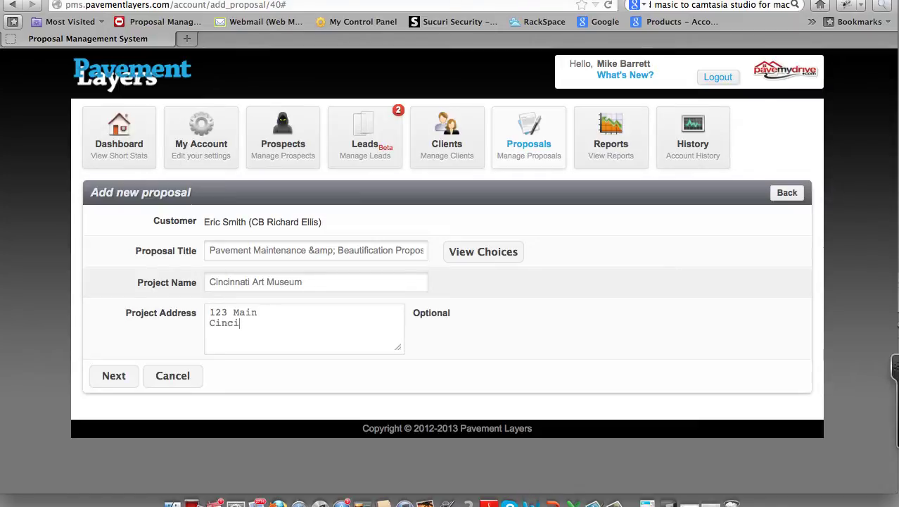
type("nnati, Oh 45202")
- Save the project details, browse the service categories, and choose Paving > New Asphalt Pavement | Overlay
left_click(107, 377)
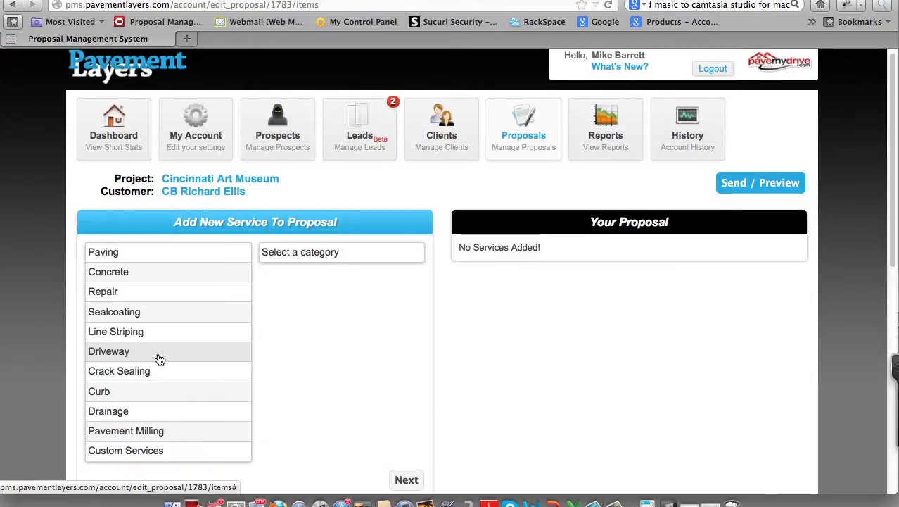
key("super+minus")
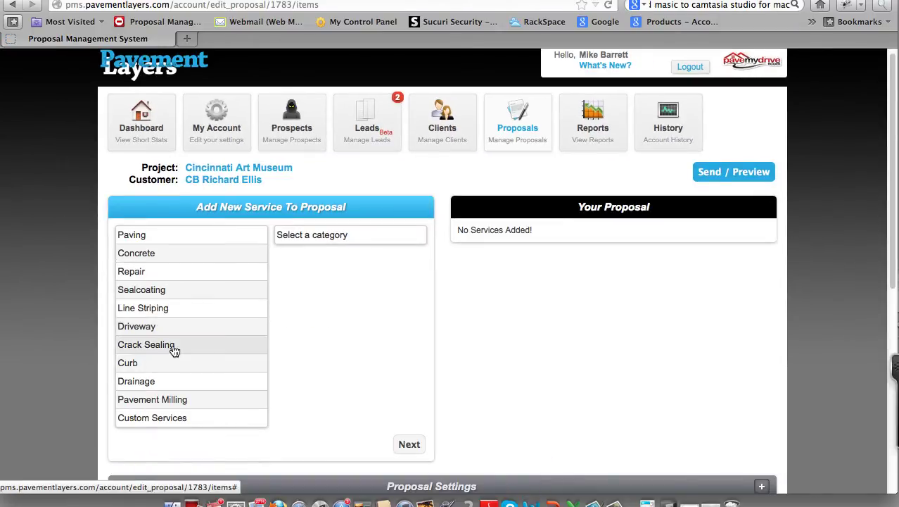
scroll(308, 328, "down", 2)
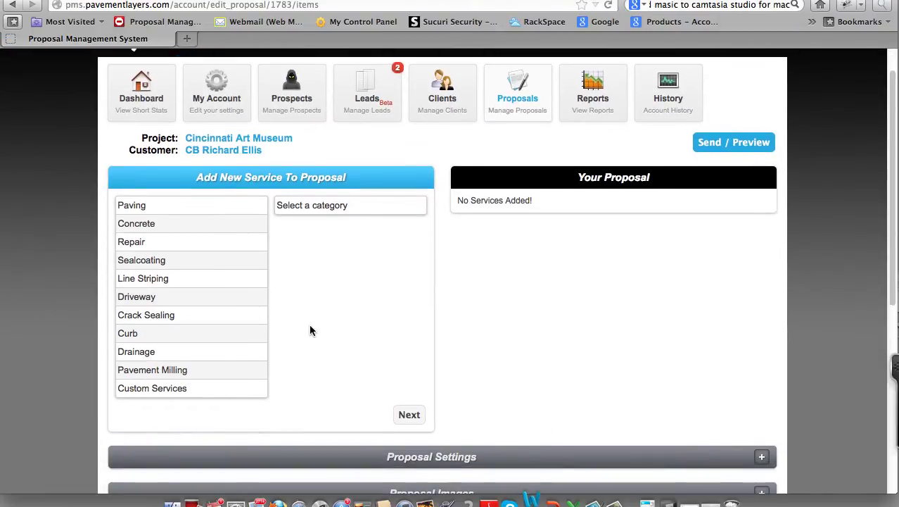
left_click(140, 209)
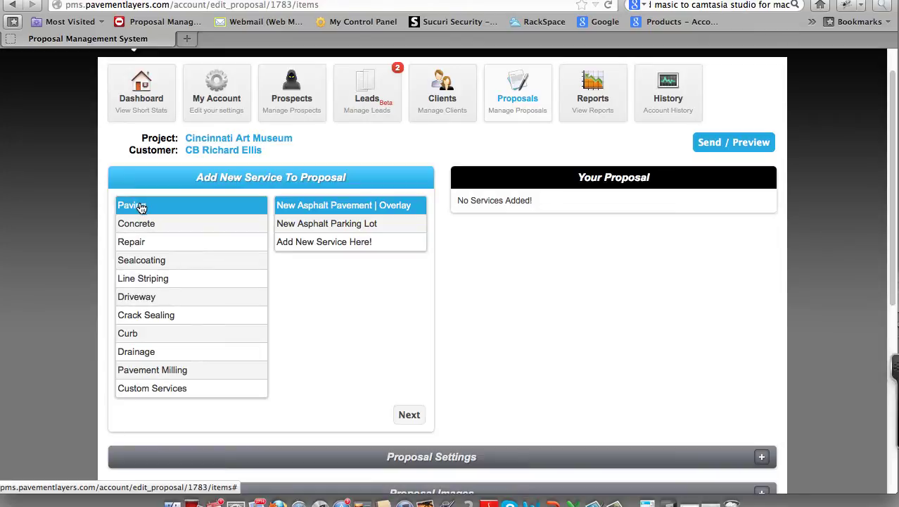
left_click(380, 223)
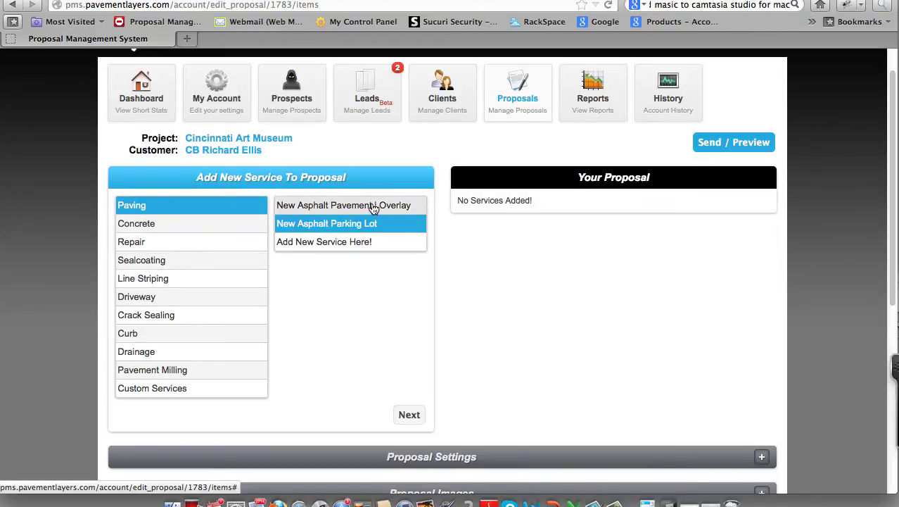
left_click(373, 206)
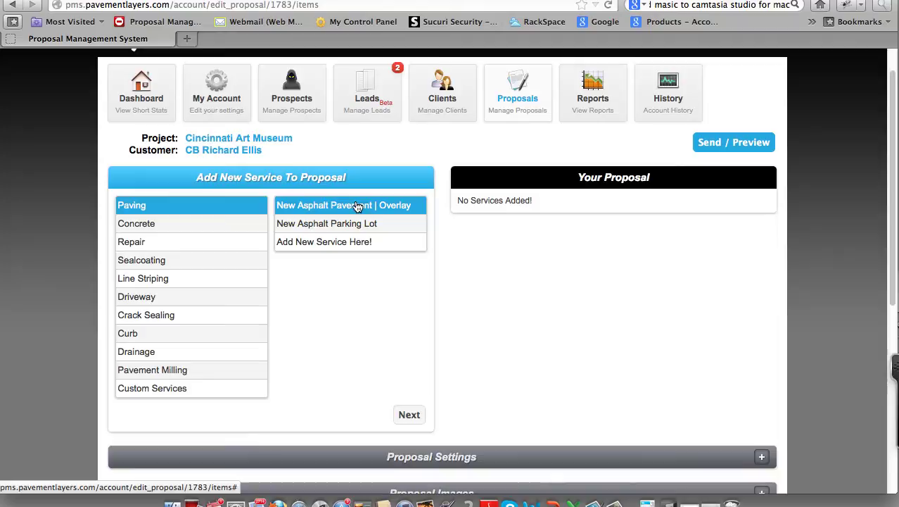
left_click(150, 223)
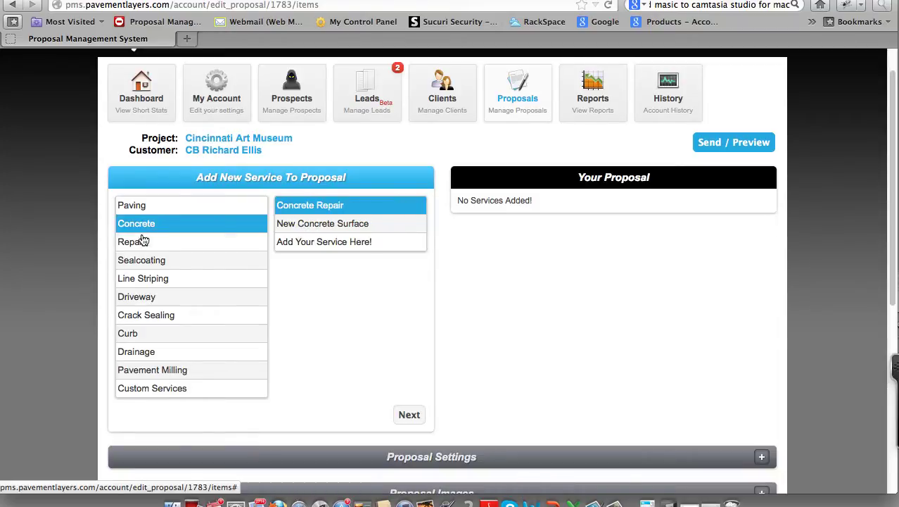
left_click(139, 245)
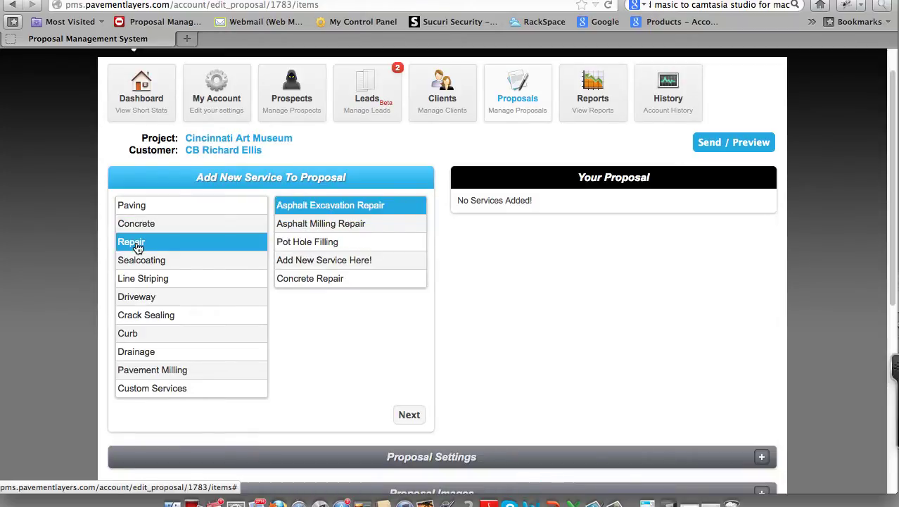
left_click(134, 262)
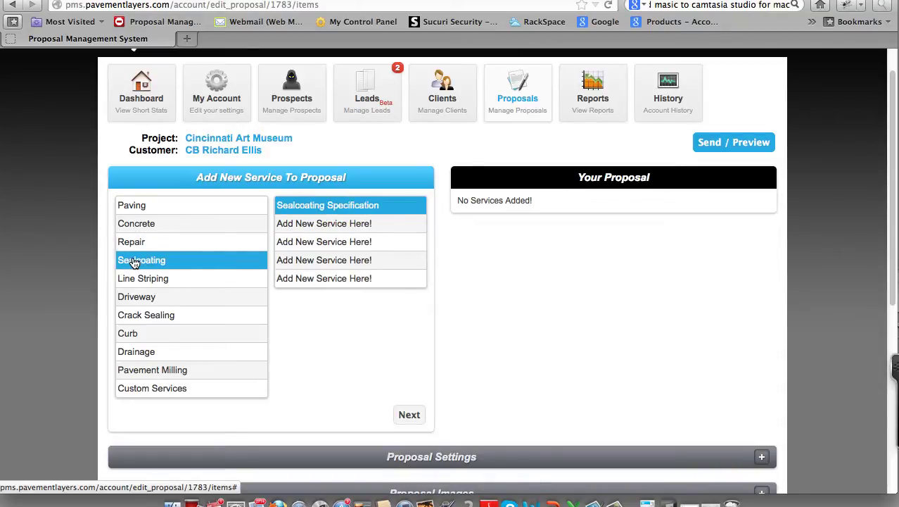
left_click(140, 209)
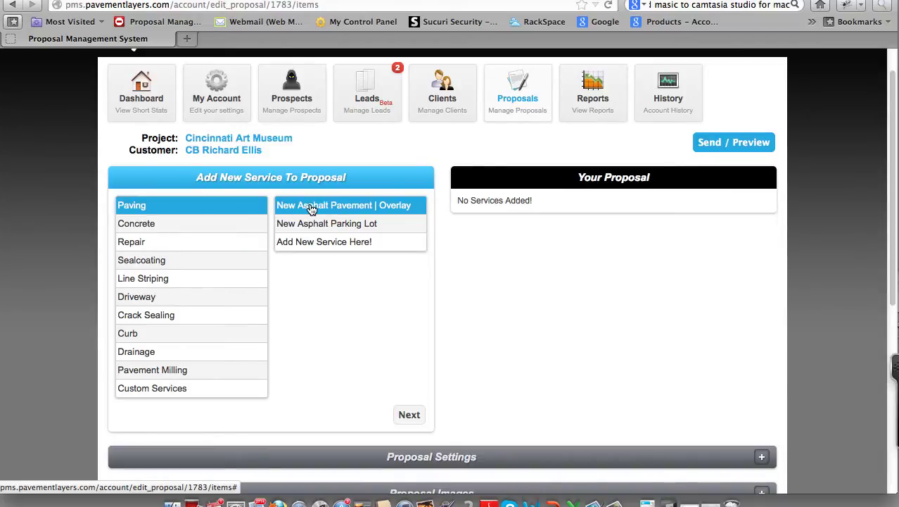
left_click(410, 415)
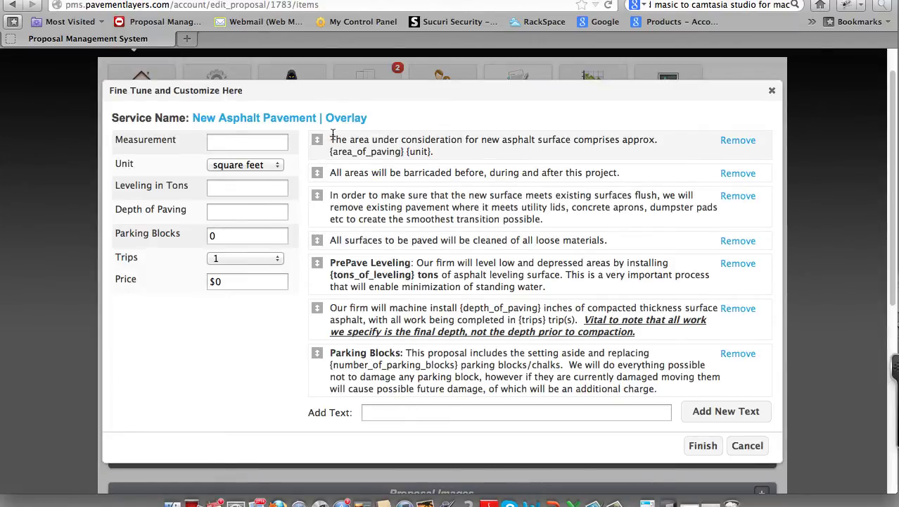
- Enter 10,000 square yards, 18 tons leveling, depth 2, one trip and a $115,000 price
left_click_drag(330, 139, 668, 391)
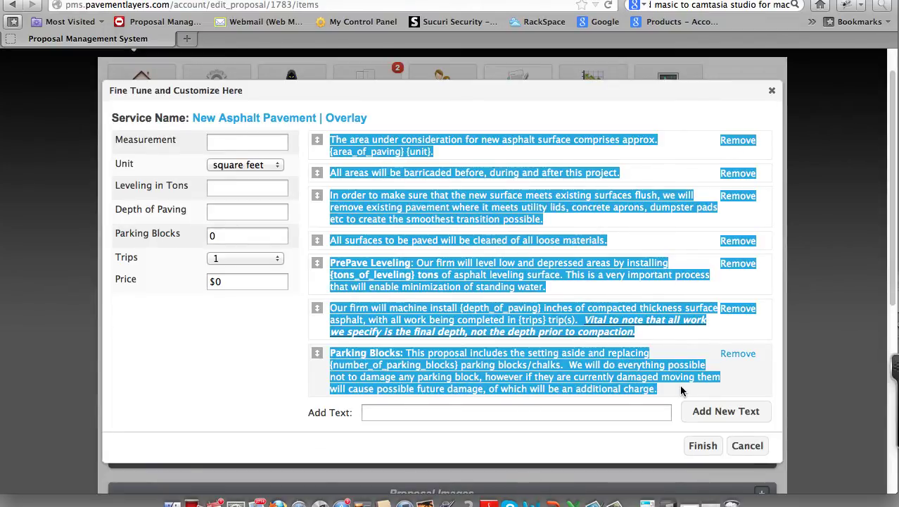
left_click(232, 344)
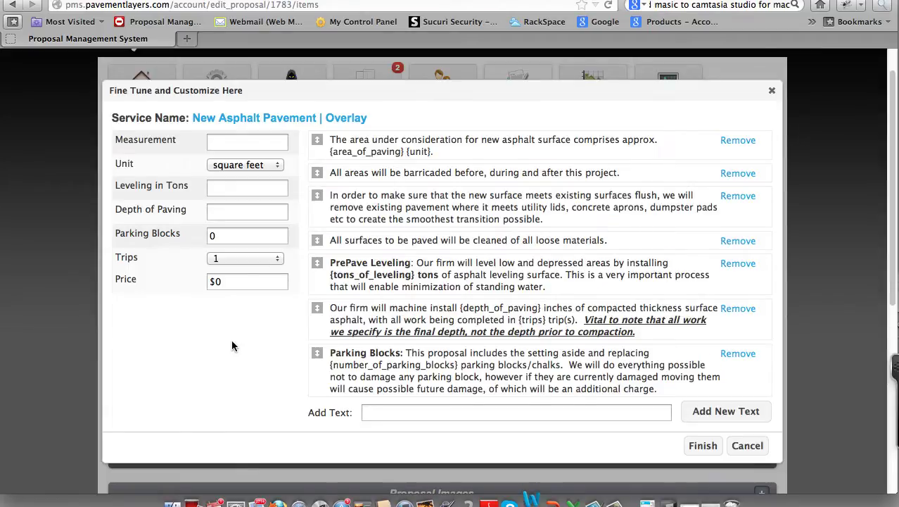
left_click(215, 140)
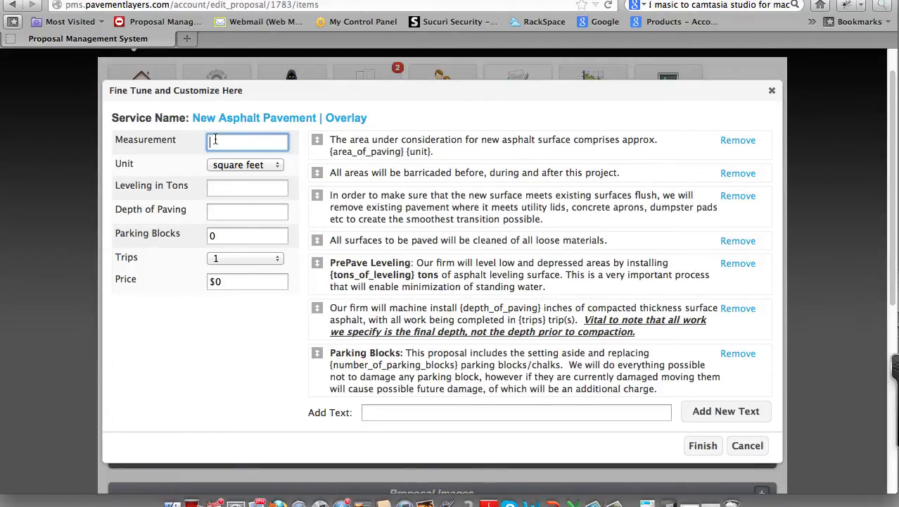
type("10,000")
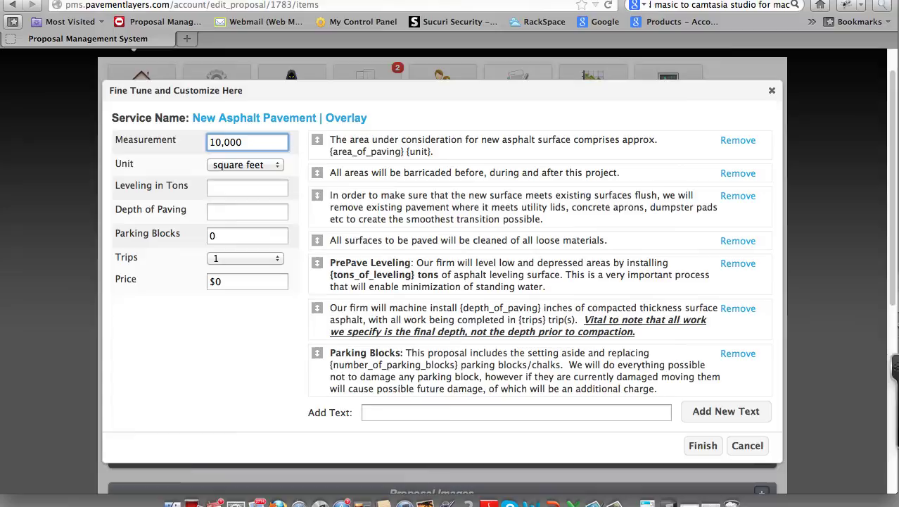
key("Tab")
key("Down")
key("Tab")
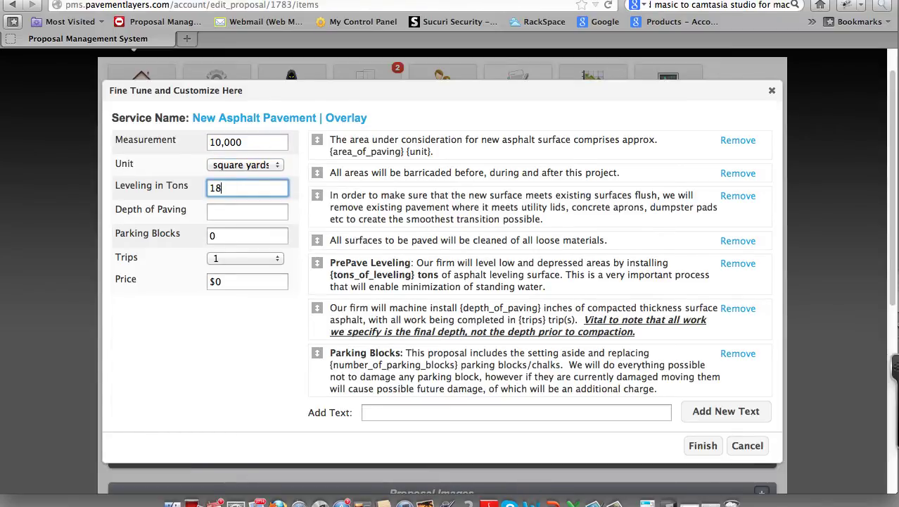
key("Tab")
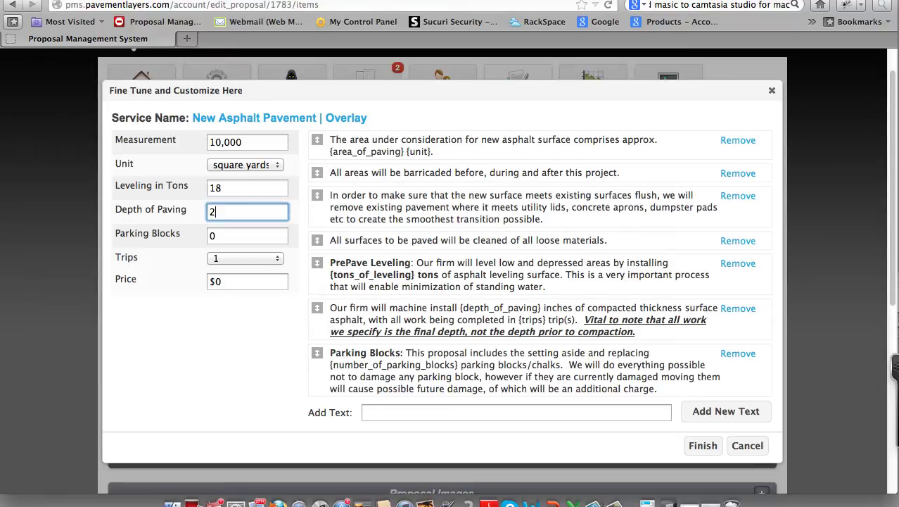
key("Tab")
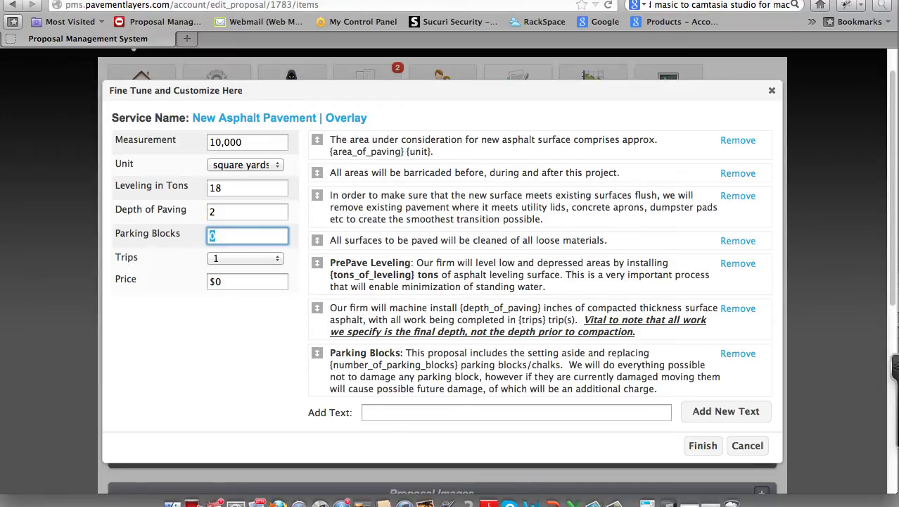
key("Tab")
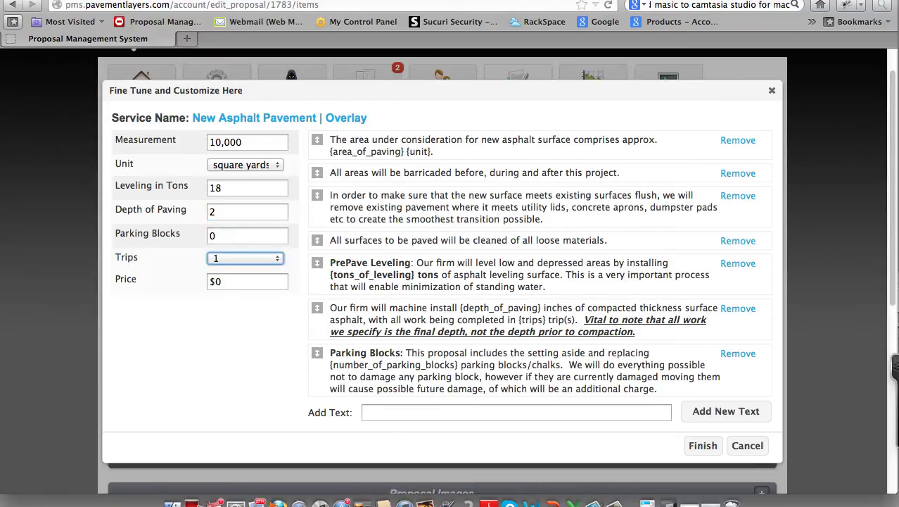
key("Tab")
type("$1")
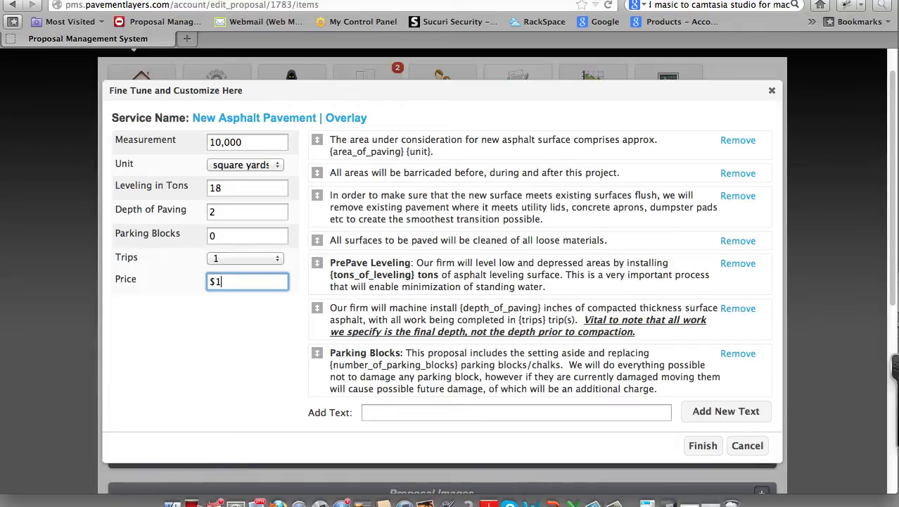
type("15,000")
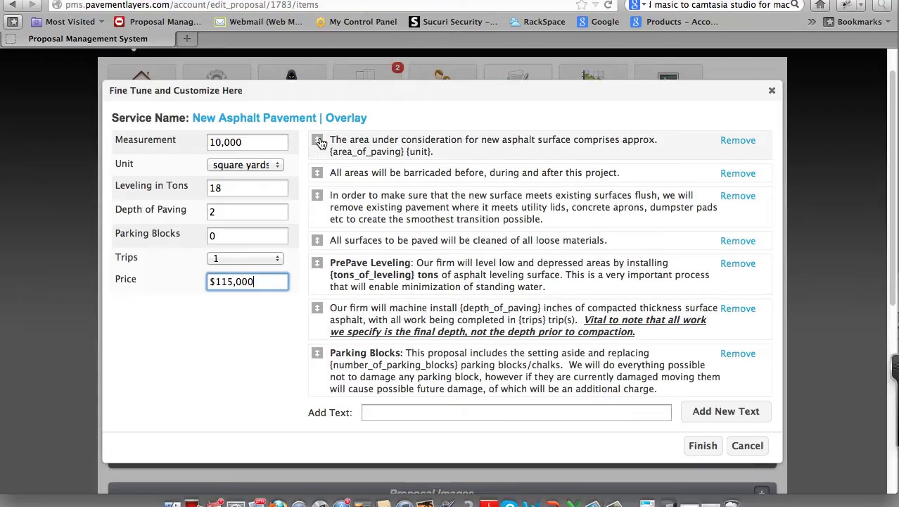
- Remove the Parking Blocks paragraph from the overlay service's description
left_click_drag(331, 137, 443, 154)
left_click(444, 154)
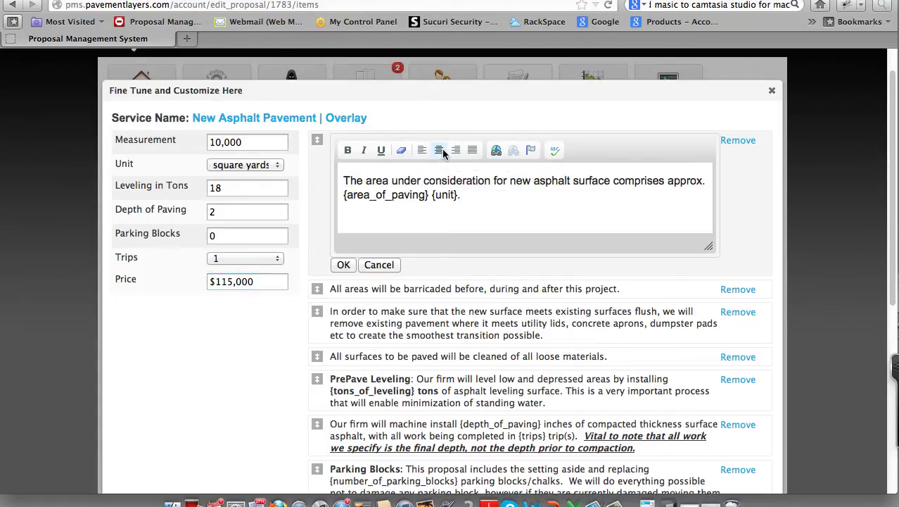
left_click(379, 264)
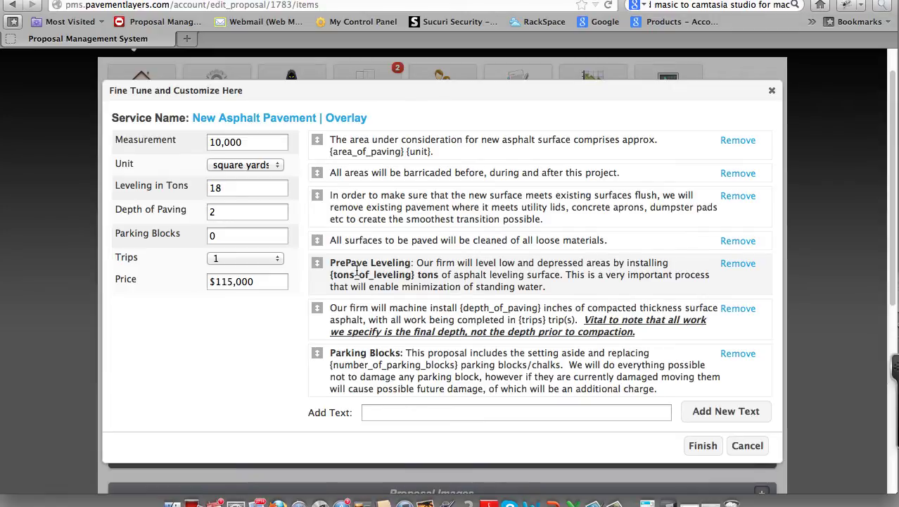
left_click_drag(184, 234, 117, 234)
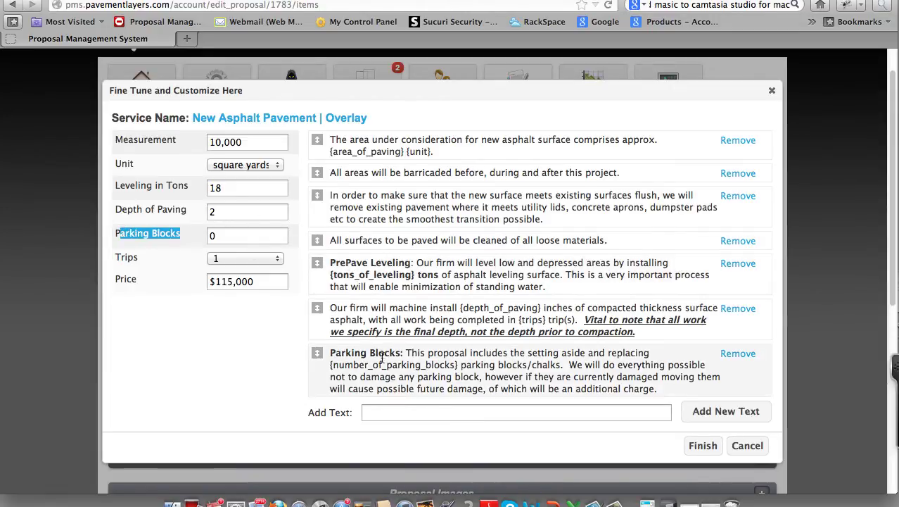
left_click_drag(353, 351, 579, 376)
left_click(738, 354)
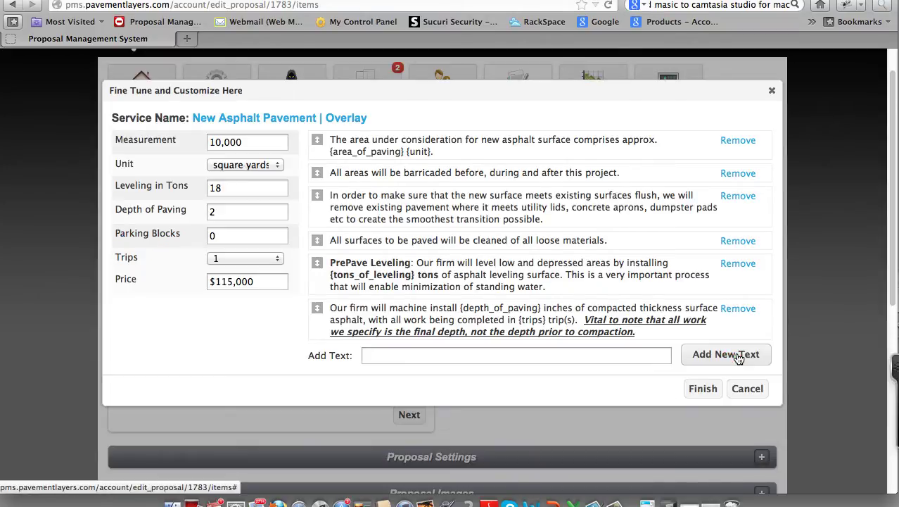
- Add the paragraph 'All areas will be barricaded with Police Tape.' and save the service
left_click(370, 356)
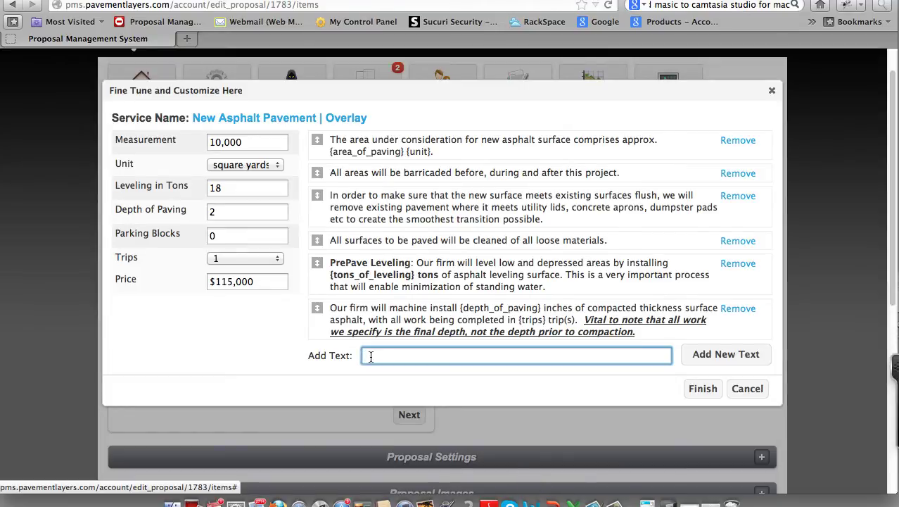
type("All areas will be barricaded with Police Tape.")
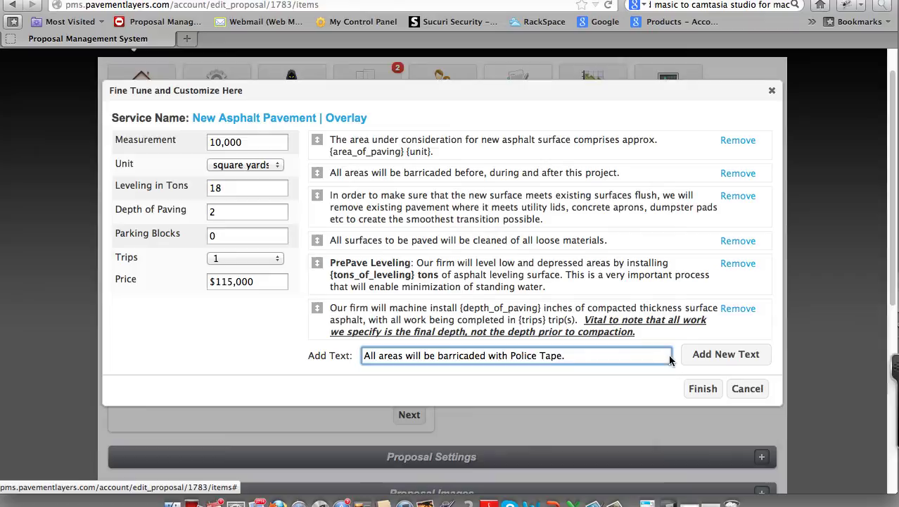
left_click(703, 354)
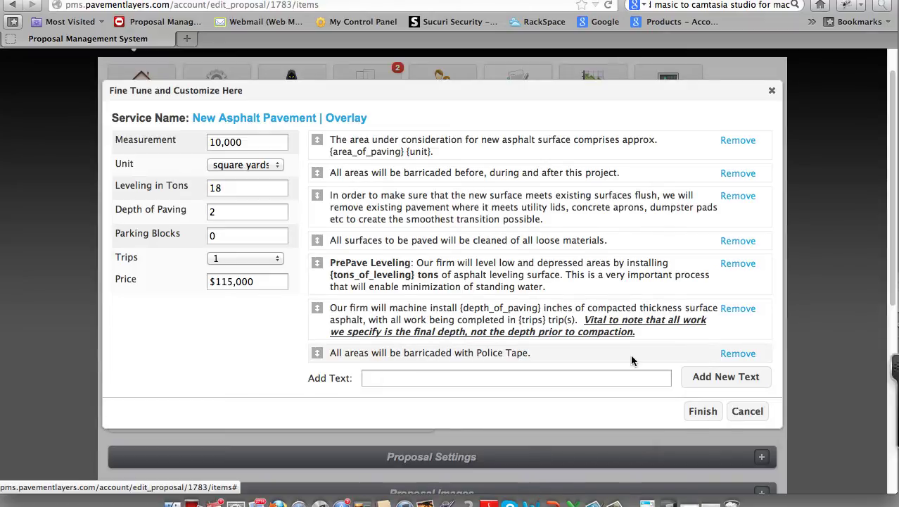
left_click(702, 411)
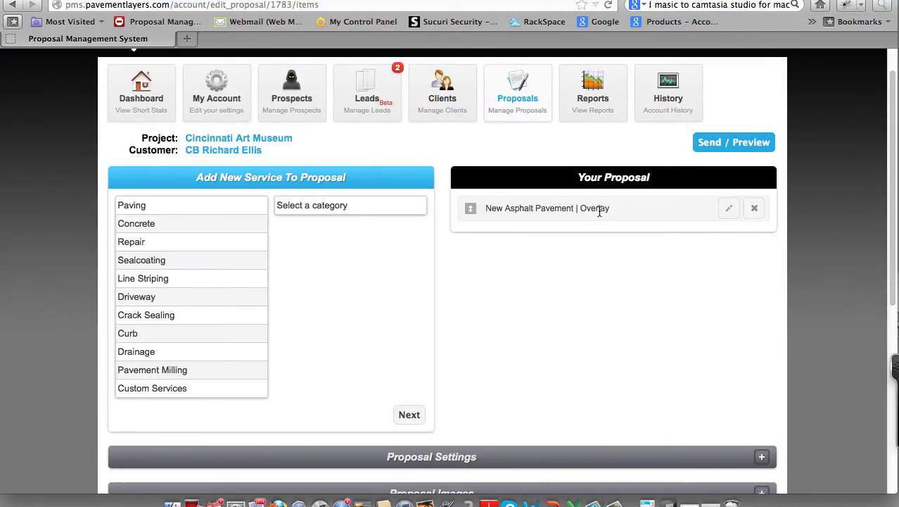
- Choose the basic Line Striping service from the Line Striping category
left_click_drag(599, 208, 489, 211)
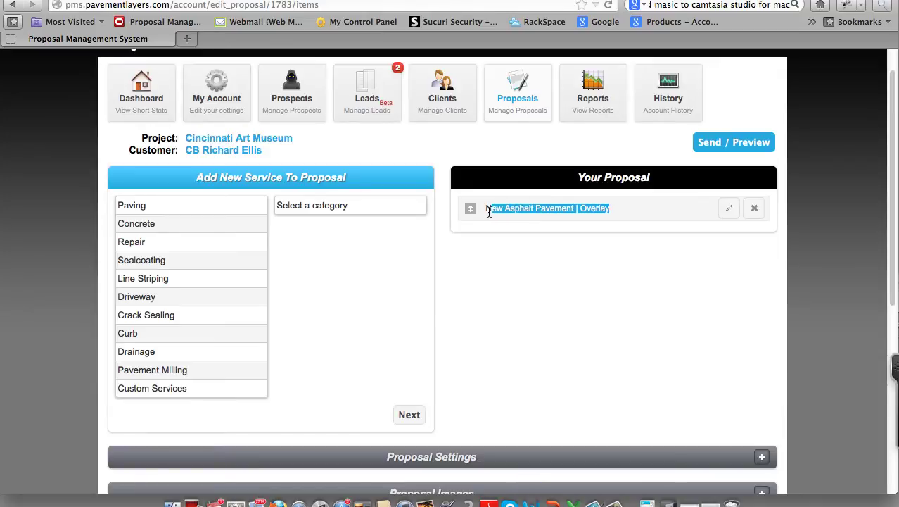
left_click(150, 280)
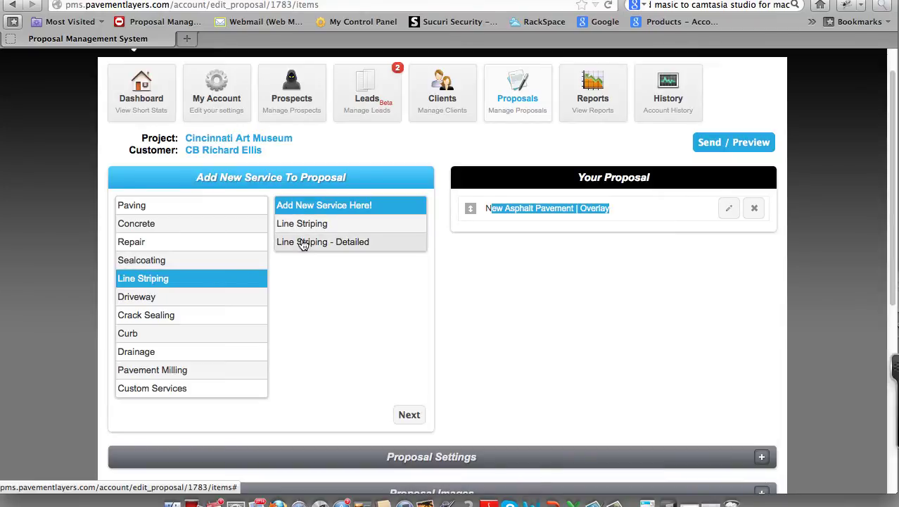
left_click(307, 226)
left_click(409, 414)
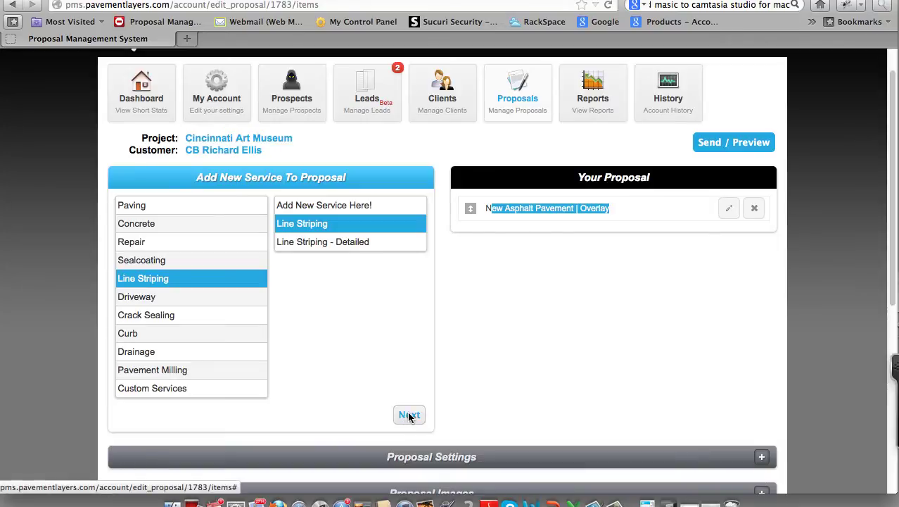
- Set the Line Striping price to $920 and delete the gibberish and sealcoating paragraphs
left_click(233, 230)
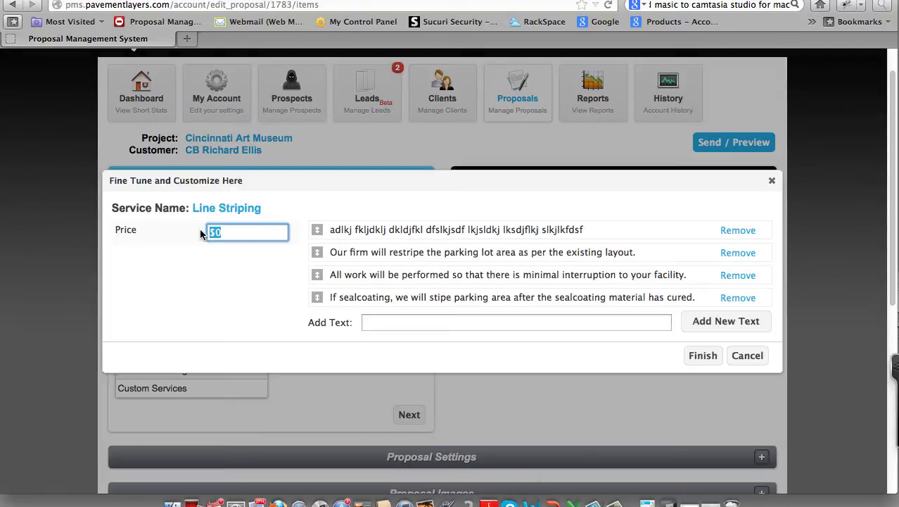
type("$92")
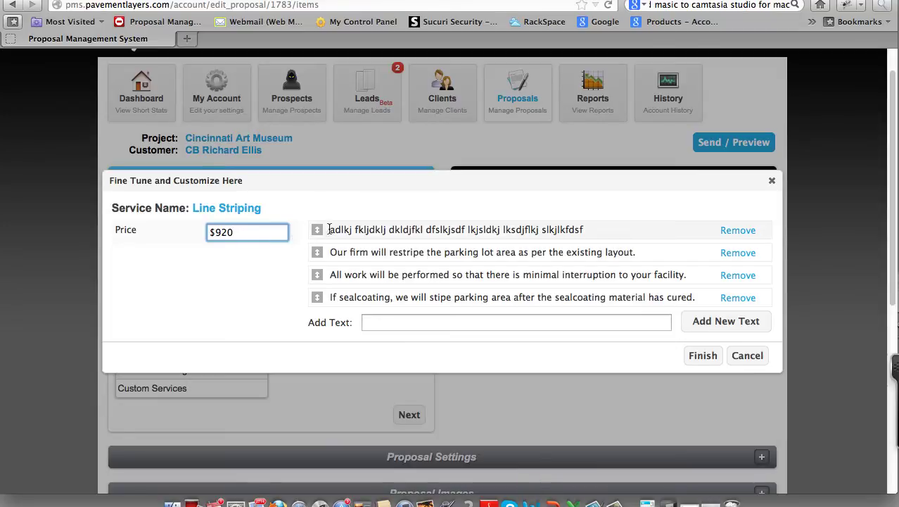
left_click_drag(328, 231, 418, 239)
left_click(735, 230)
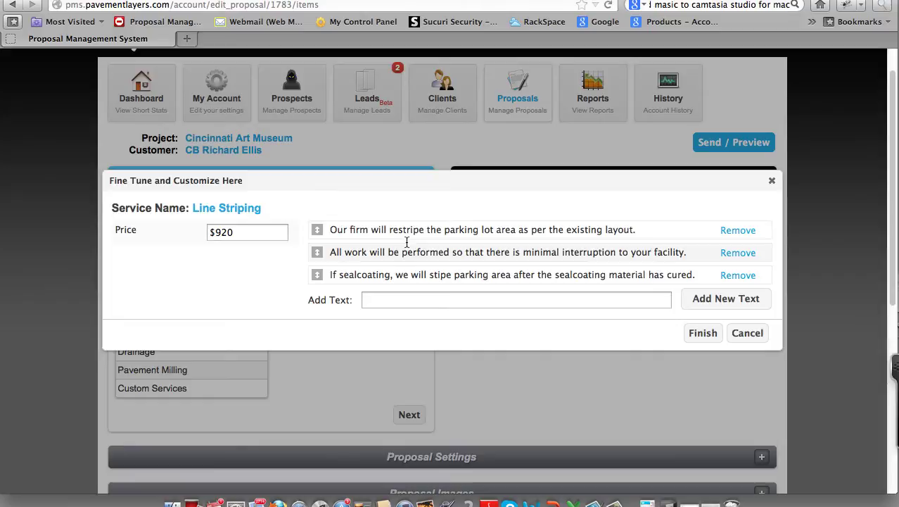
left_click(738, 275)
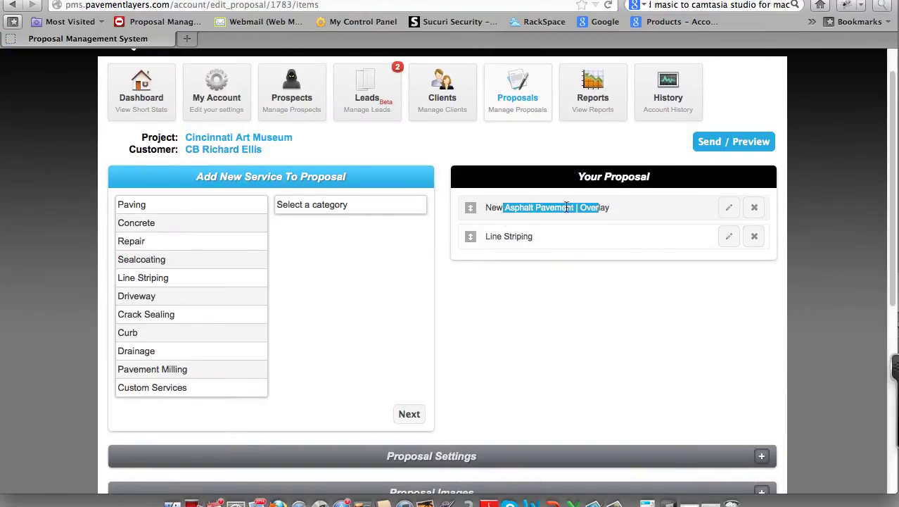
- Drag Line Striping above New Asphalt Pavement | Overlay in the proposal's service list
left_click_drag(512, 237, 492, 238)
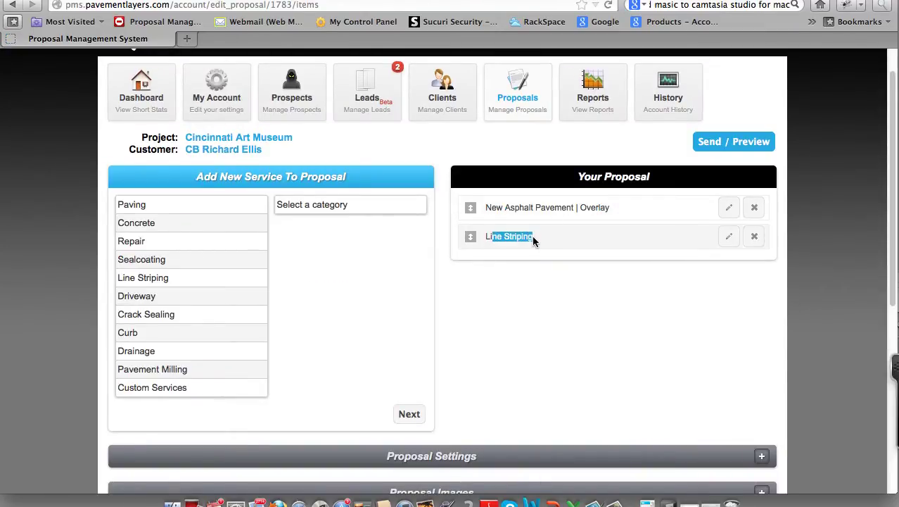
left_click_drag(472, 241, 472, 204)
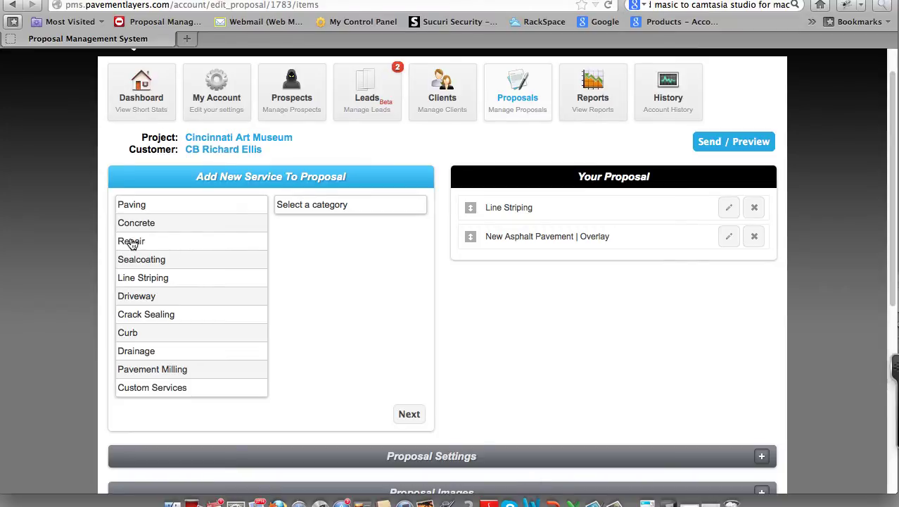
scroll(570, 230, "up", 2)
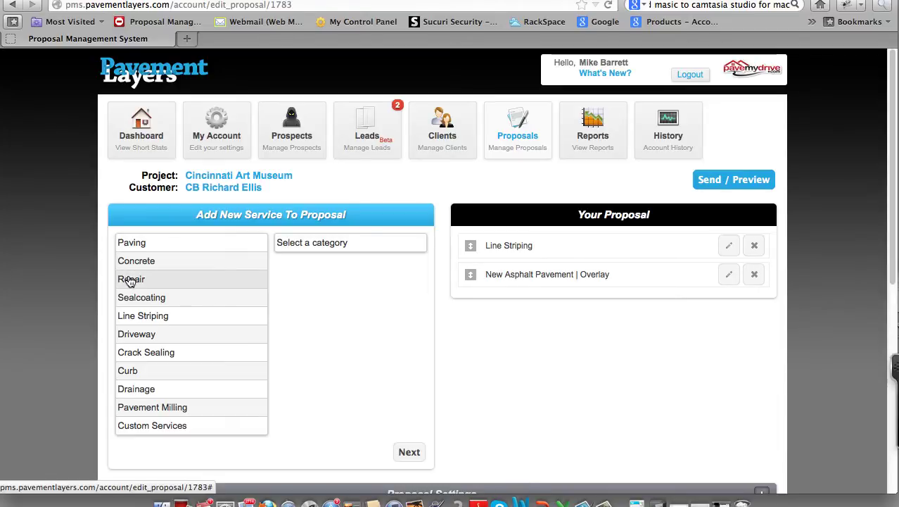
- Add Asphalt Milling Repair with 200 square yards, 2 inches depth and a $4,500 price
left_click(197, 280)
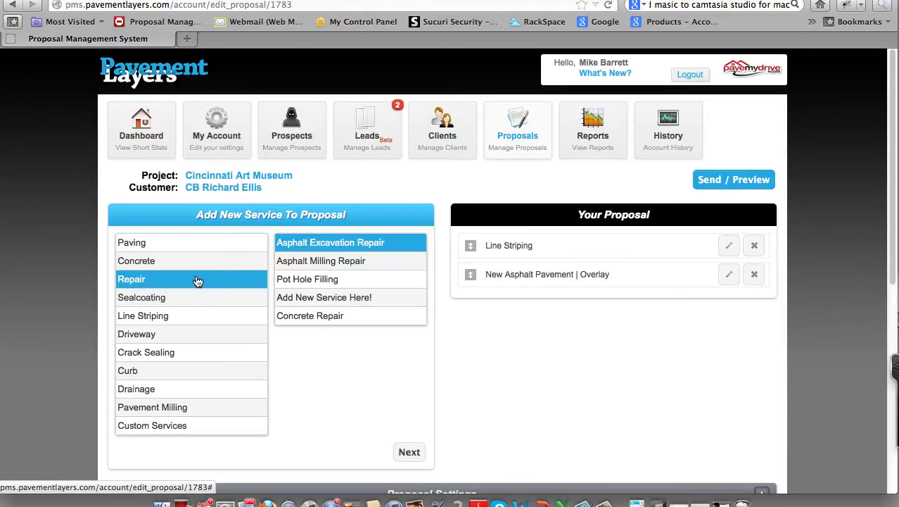
left_click(302, 262)
left_click(407, 452)
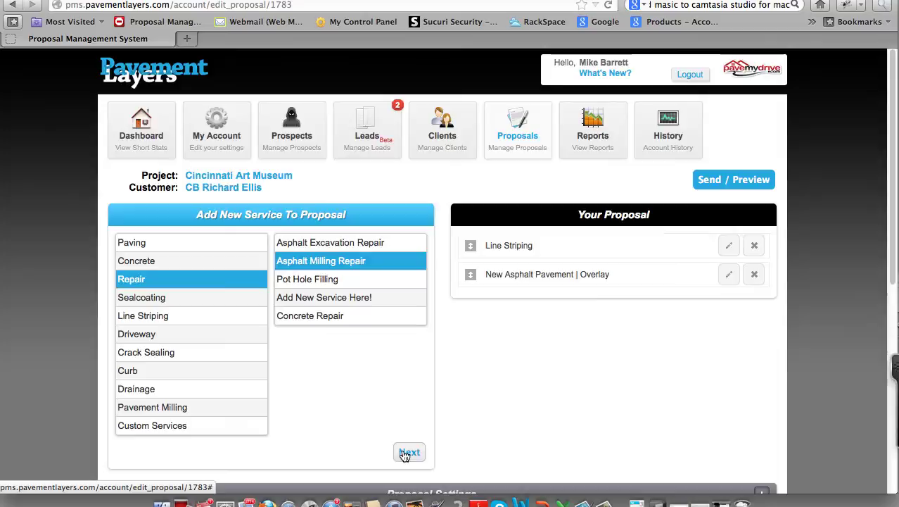
left_click(224, 207)
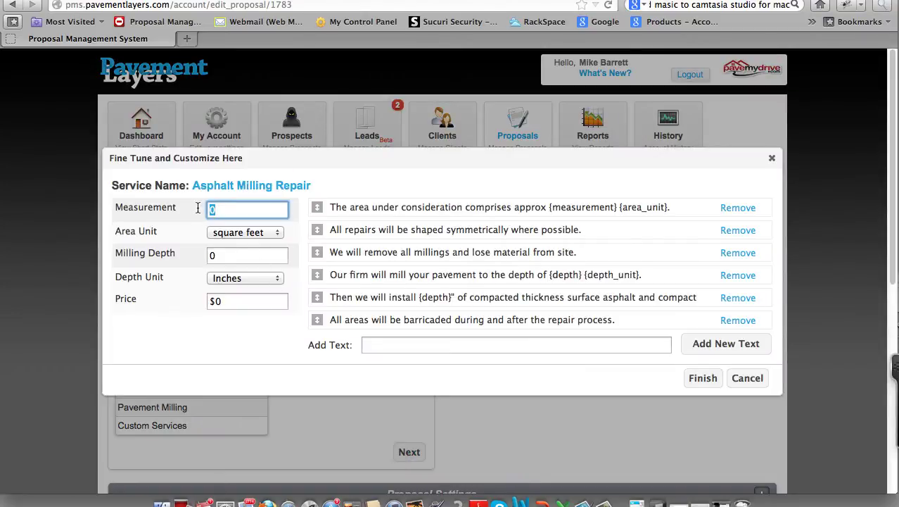
type("200")
key("Tab")
key("Tab")
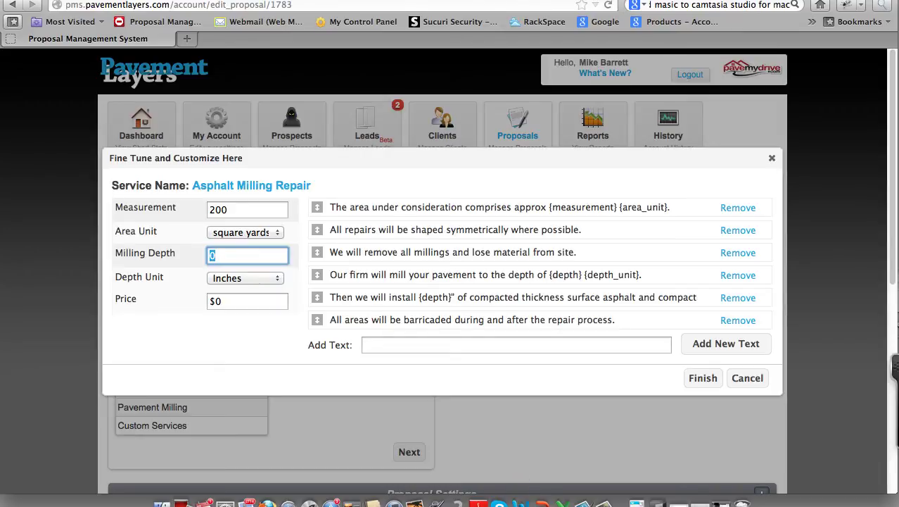
type("2")
key("Tab")
key("Tab")
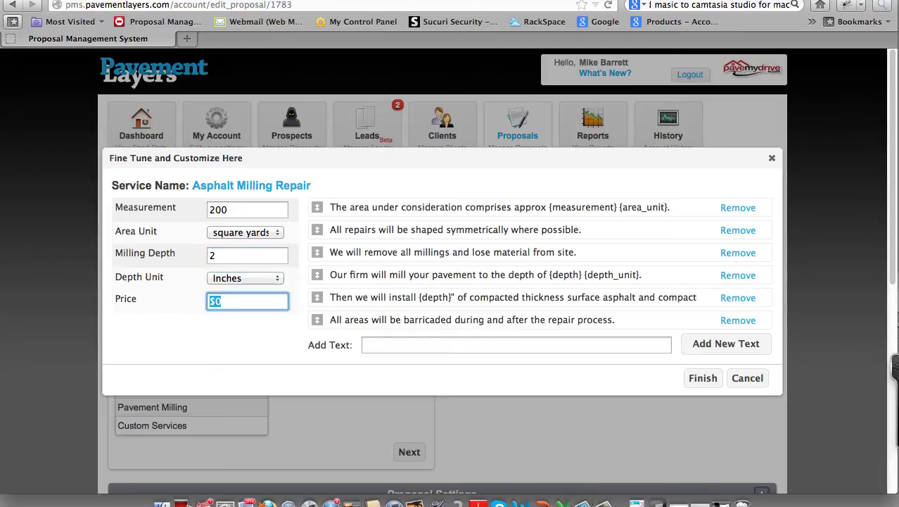
type("$4500")
- Check the entered values, then move Asphalt Milling Repair to the top and Line Striping last
left_click_drag(243, 299, 202, 298)
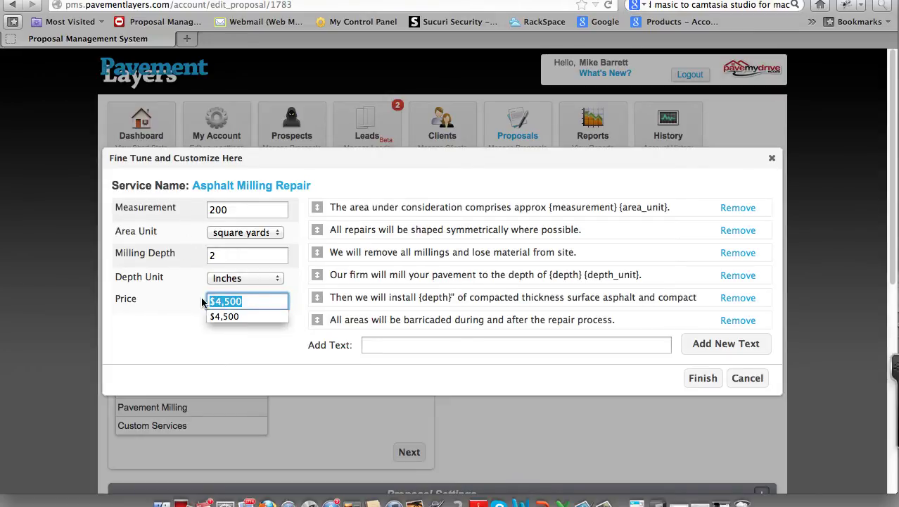
left_click(217, 255)
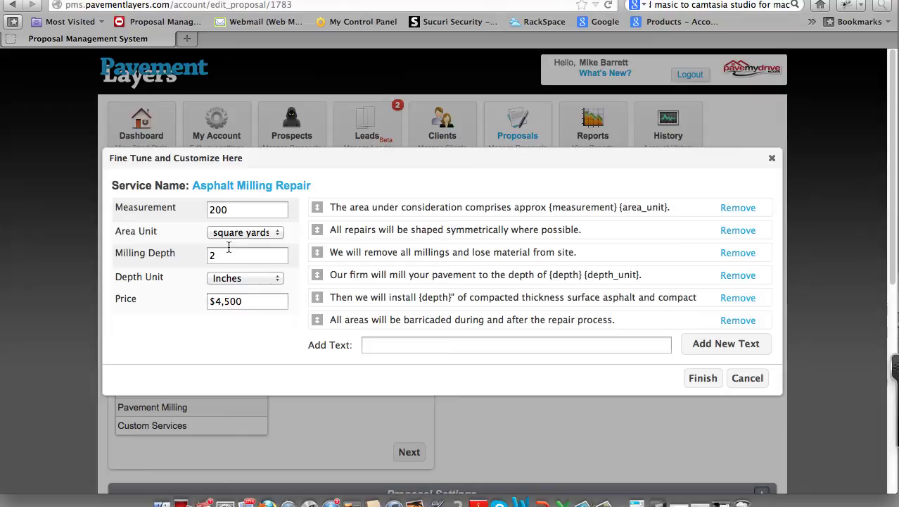
double_click(230, 209)
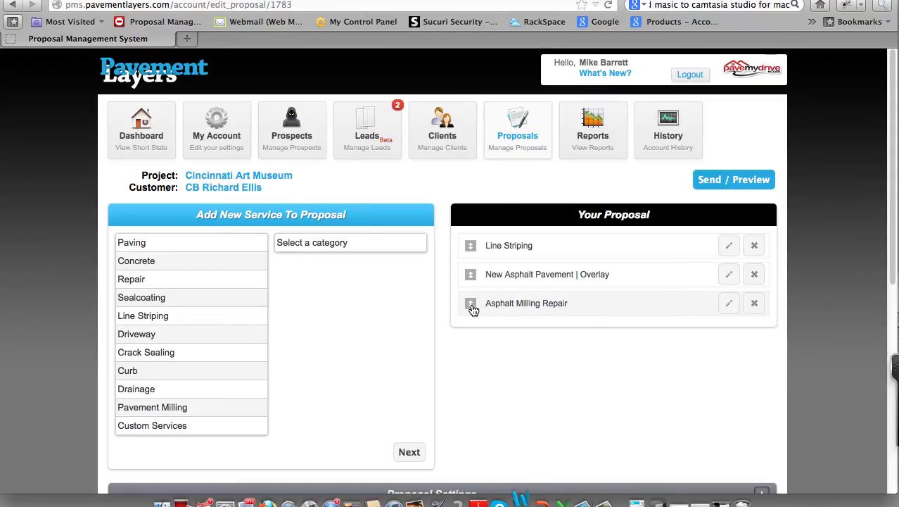
left_click_drag(474, 310, 469, 242)
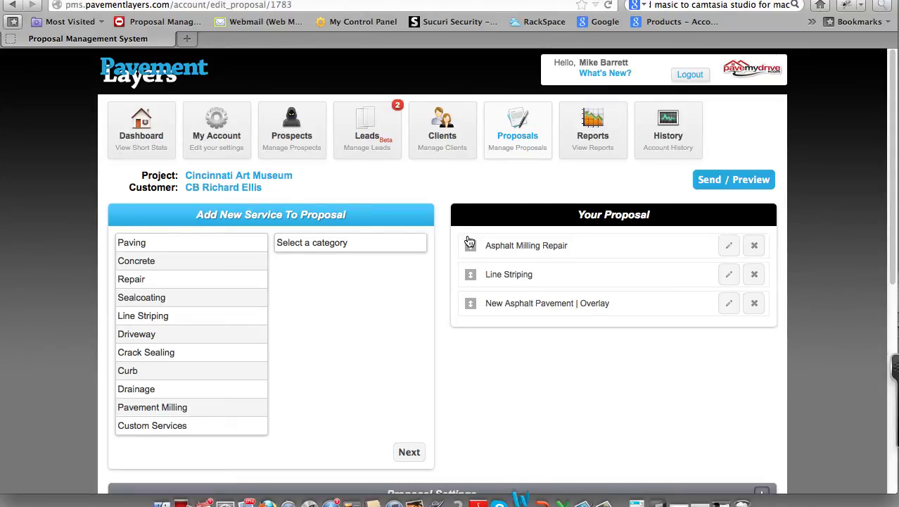
left_click_drag(467, 278, 469, 304)
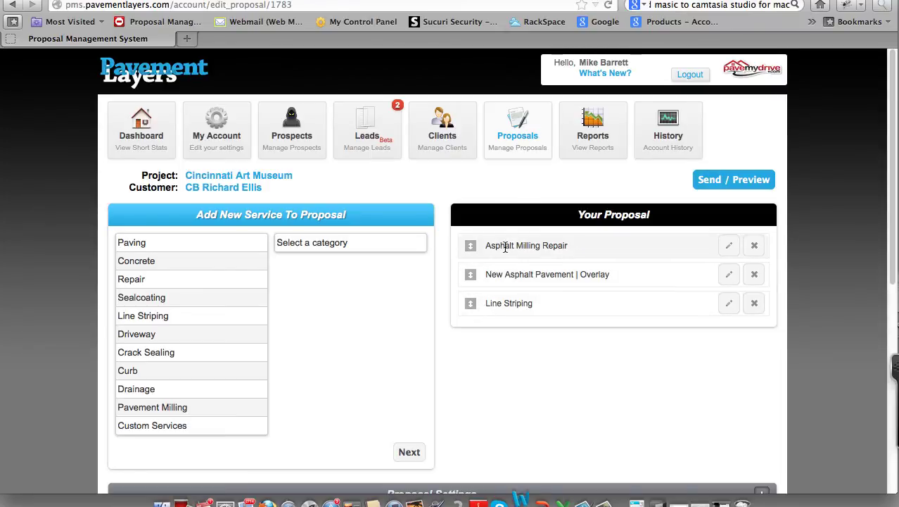
- In Proposal Settings, change the payment term to NET 10 days
scroll(491, 301, "down", 3)
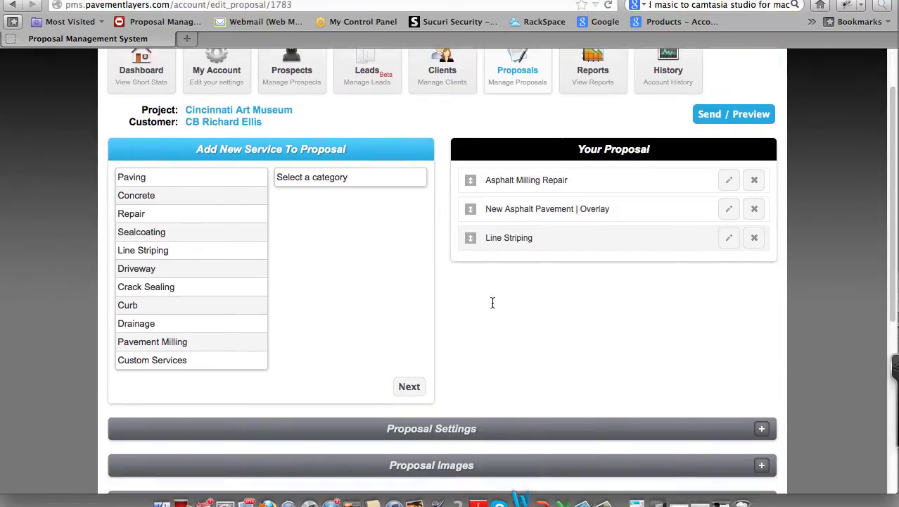
scroll(491, 301, "down", 5)
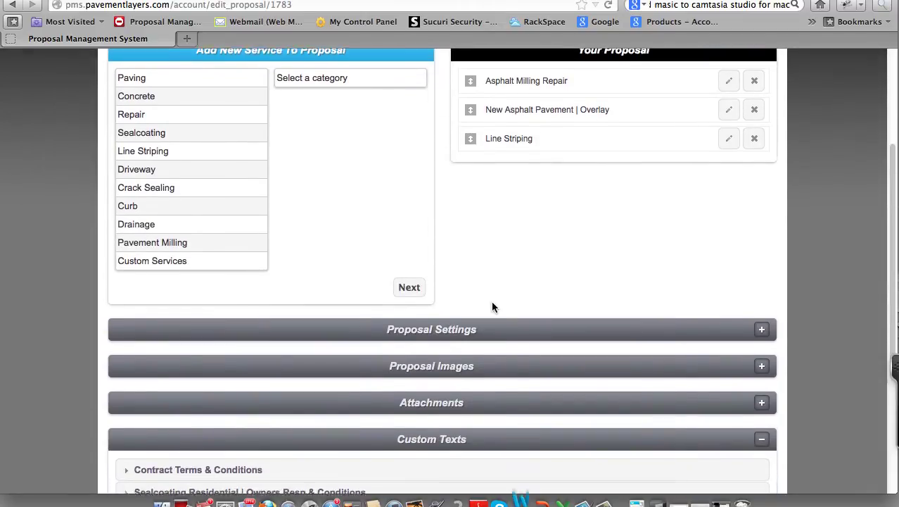
left_click(762, 324)
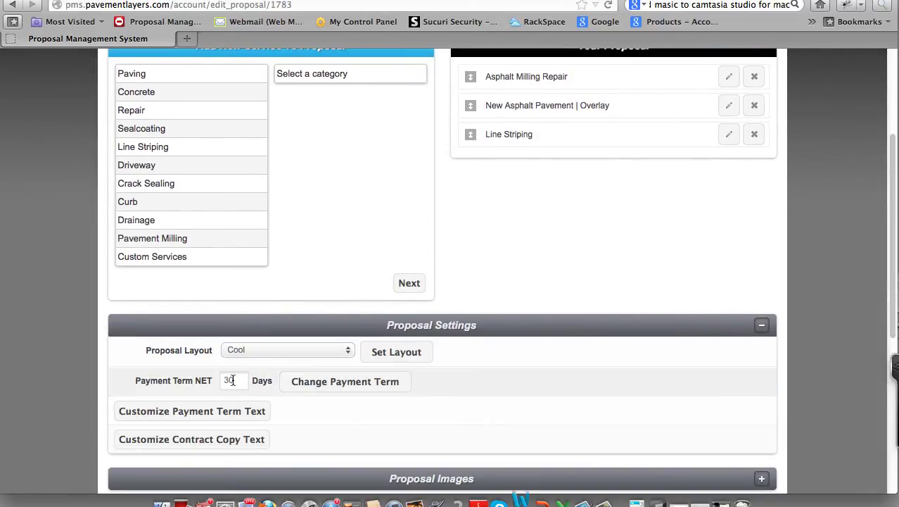
left_click(228, 380)
type("10")
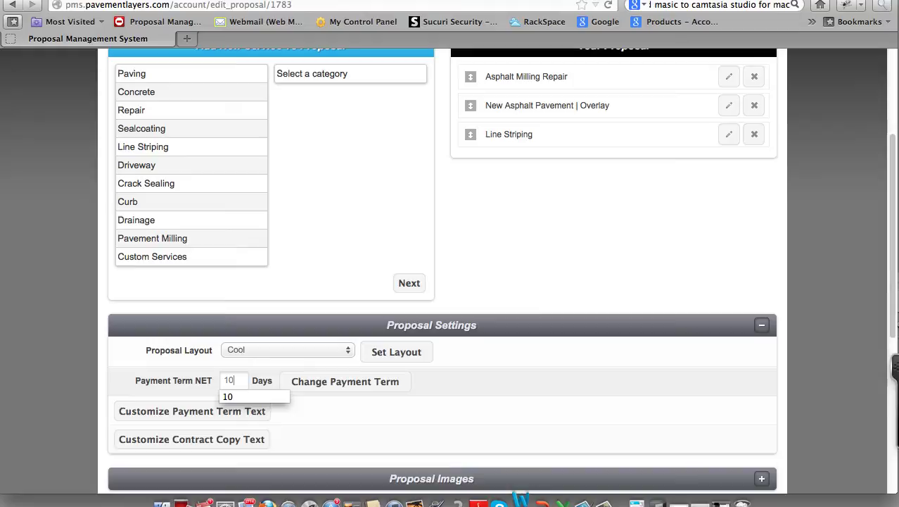
left_click(315, 383)
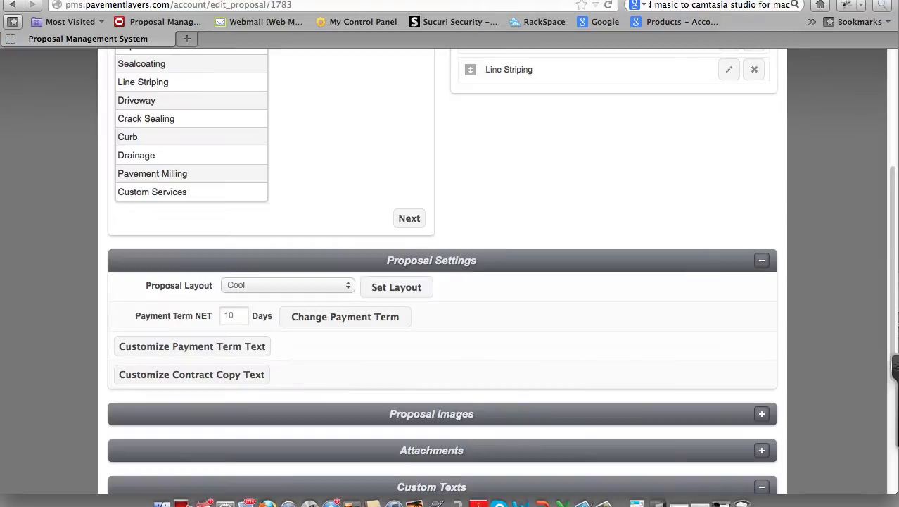
- Review the payment term and contract copy wording, closing both editors without changes
left_click(142, 350)
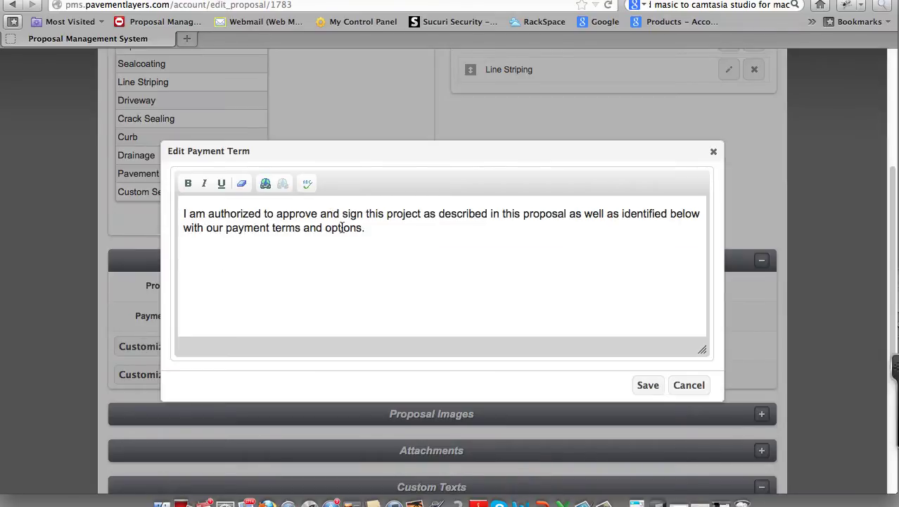
left_click_drag(366, 228, 209, 219)
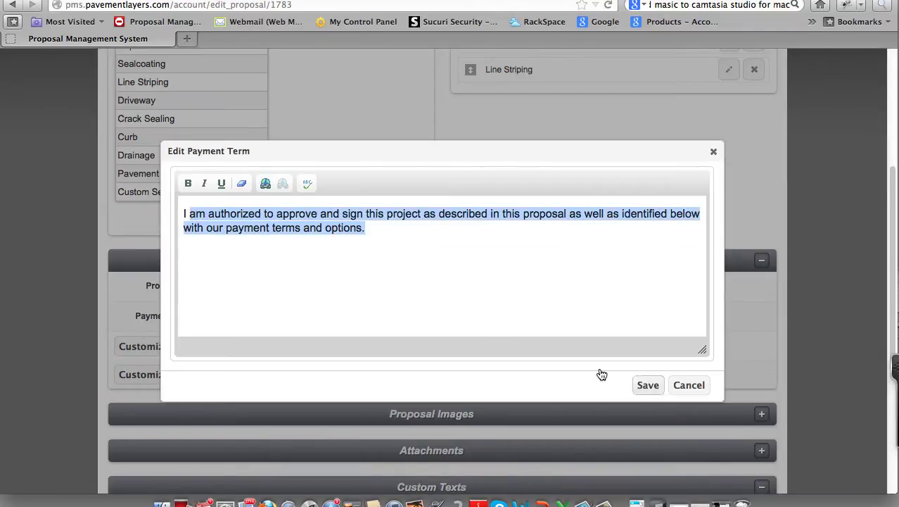
left_click(689, 385)
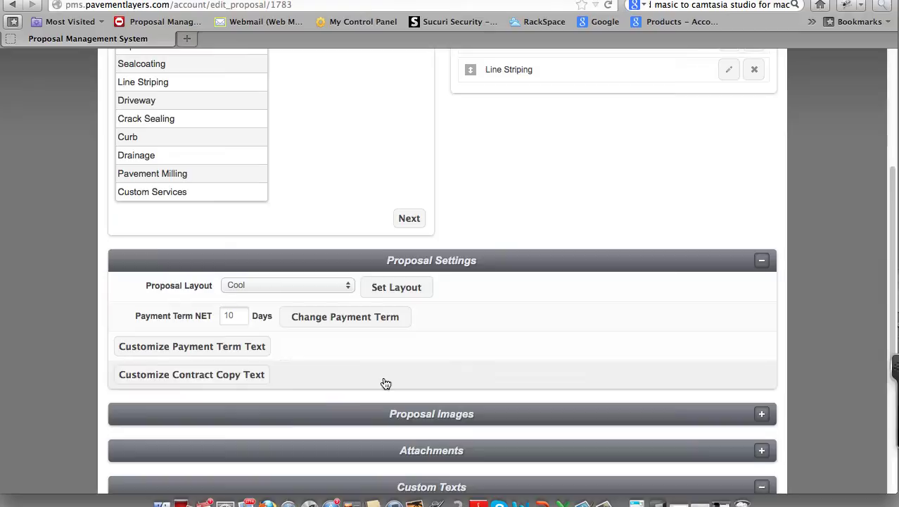
left_click(211, 378)
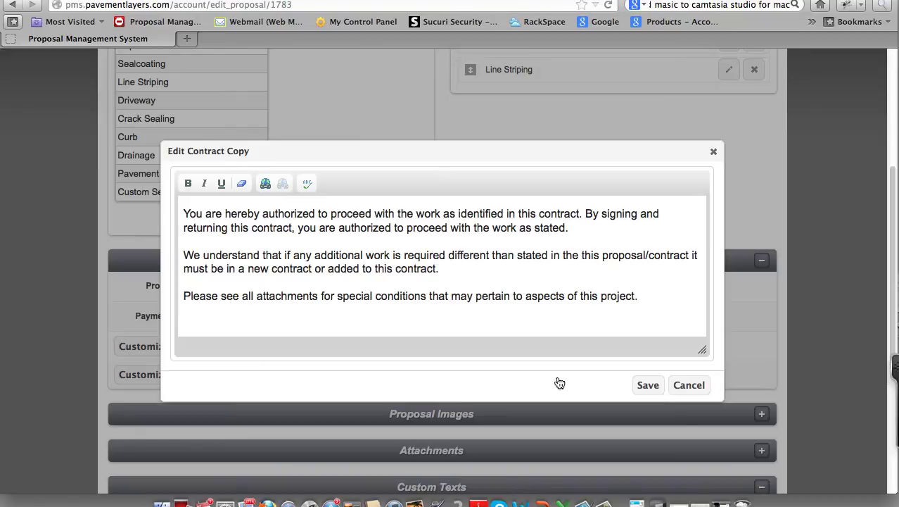
left_click(690, 386)
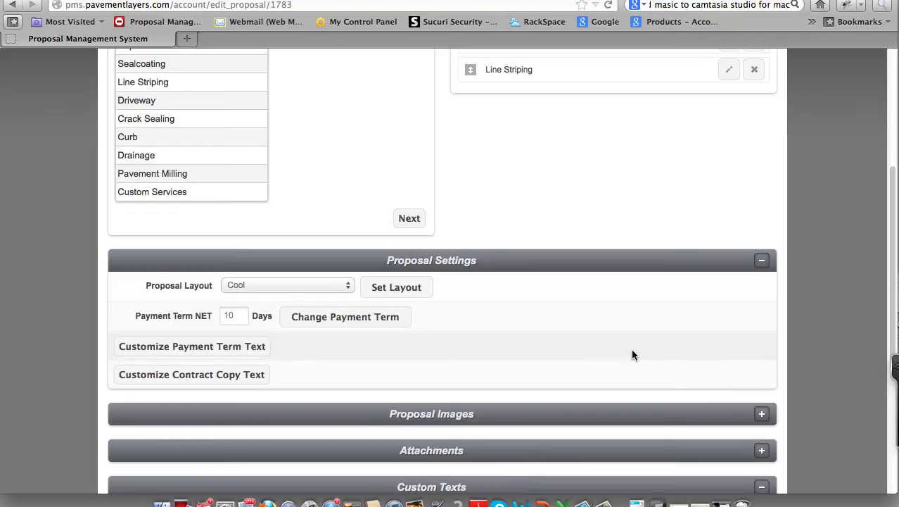
- Attach Insurance-- Commercial Liability, Insurance--Workers Comp, References and GemSeal | Guardian documents to the proposal
scroll(633, 354, "down", 3)
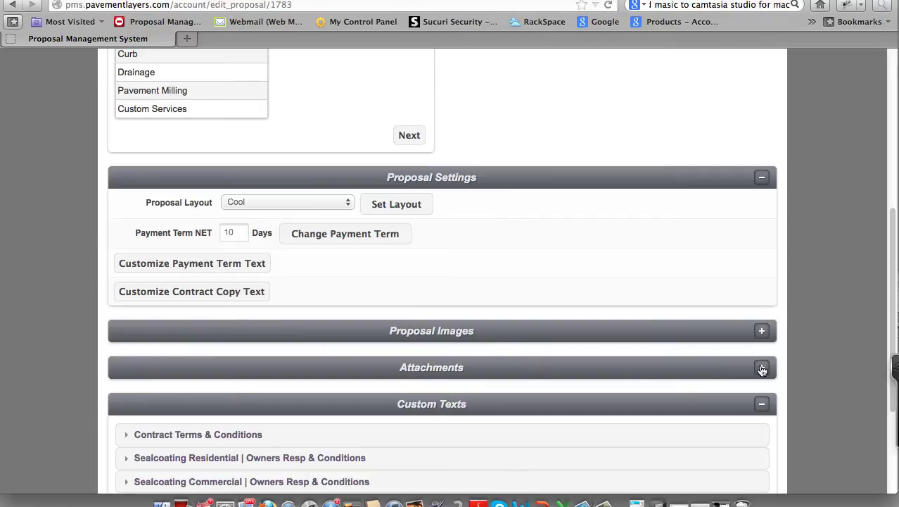
left_click(535, 370)
scroll(581, 348, "down", 4)
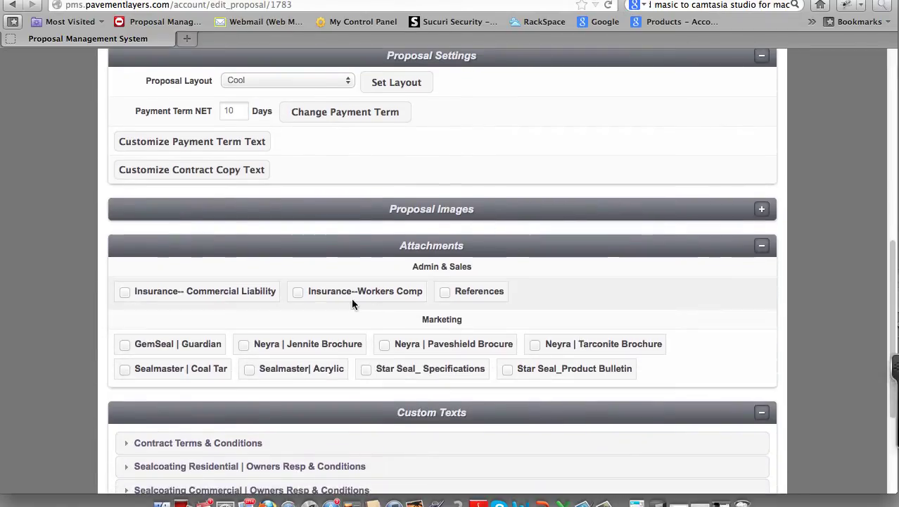
left_click(125, 292)
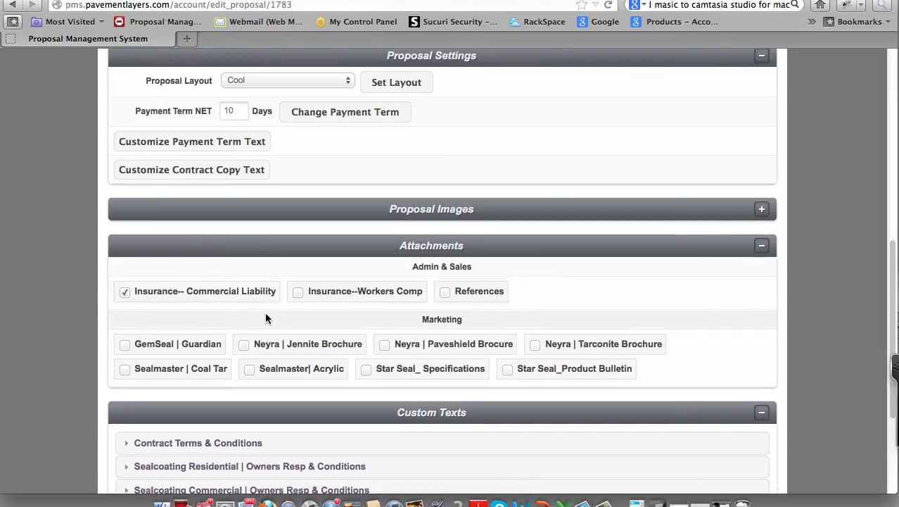
left_click(296, 292)
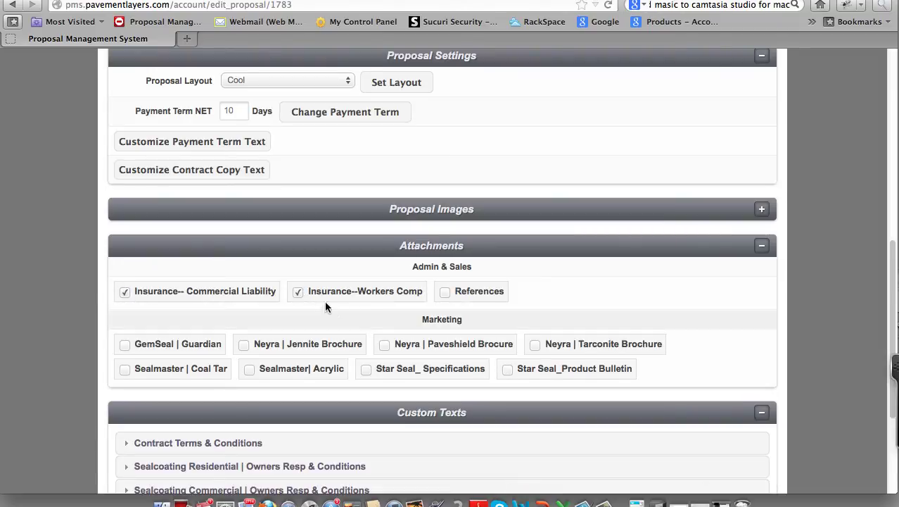
left_click(444, 293)
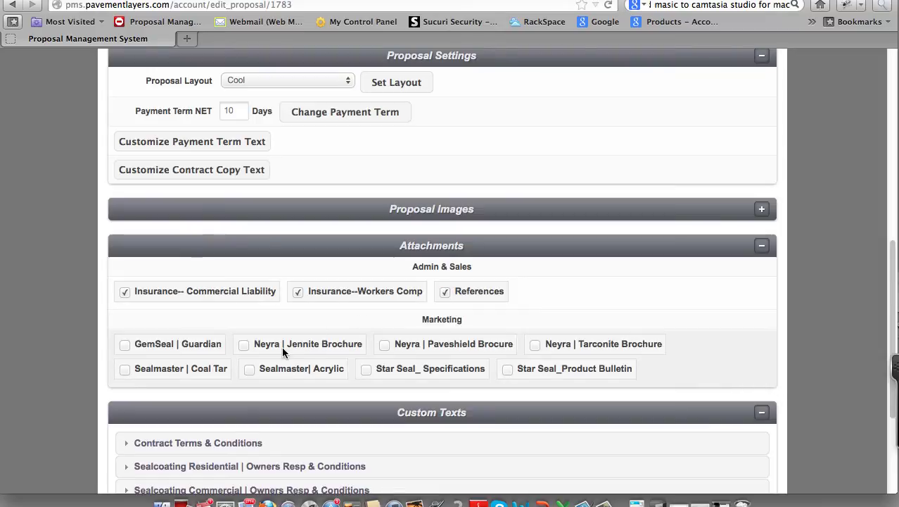
left_click(125, 345)
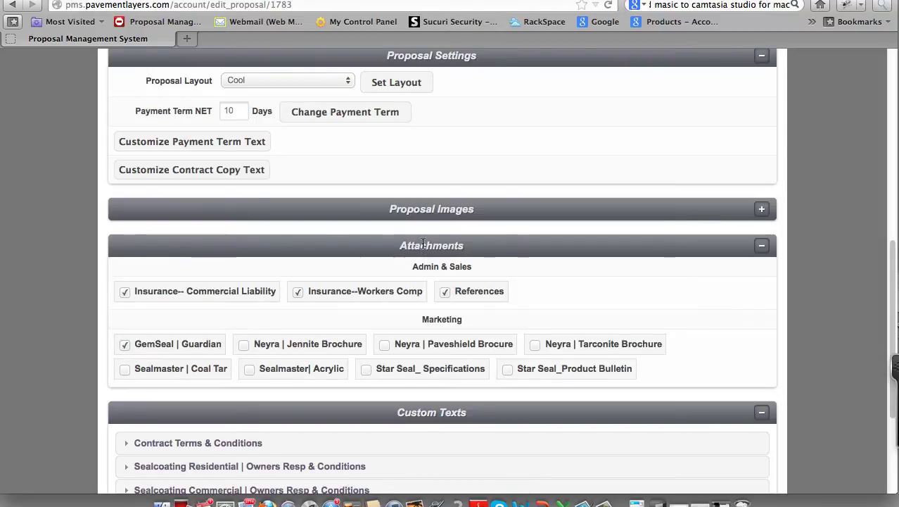
left_click(762, 246)
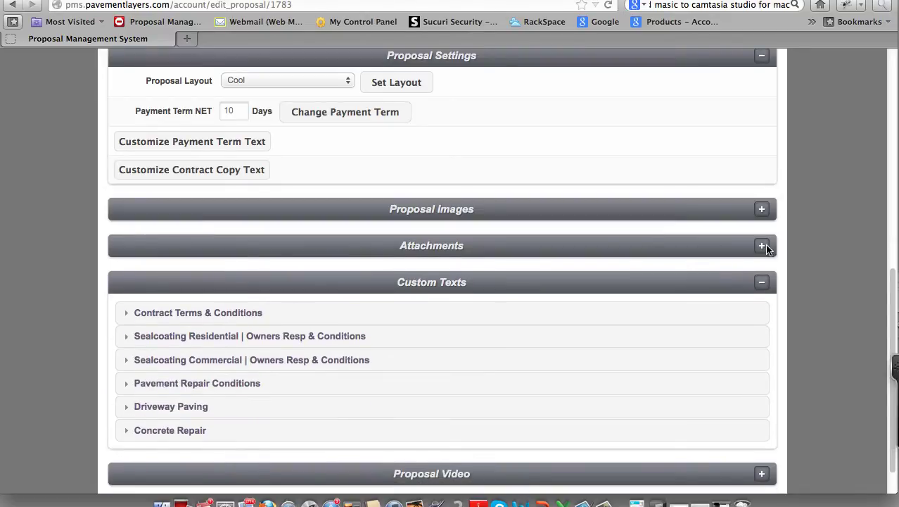
- Expand and collapse Contract Terms & Conditions, Sealcoating Commercial and Pavement Repair Conditions, then close Custom Texts
left_click(178, 316)
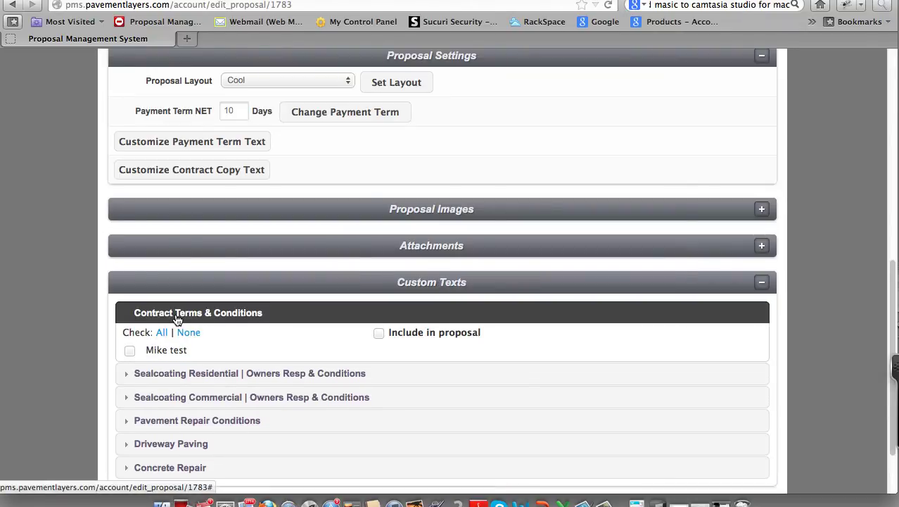
left_click(178, 318)
left_click(164, 361)
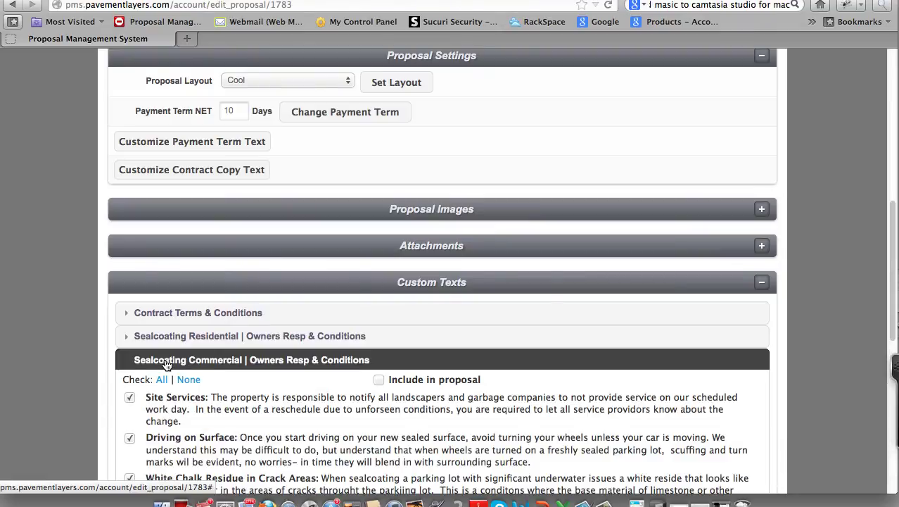
left_click(166, 361)
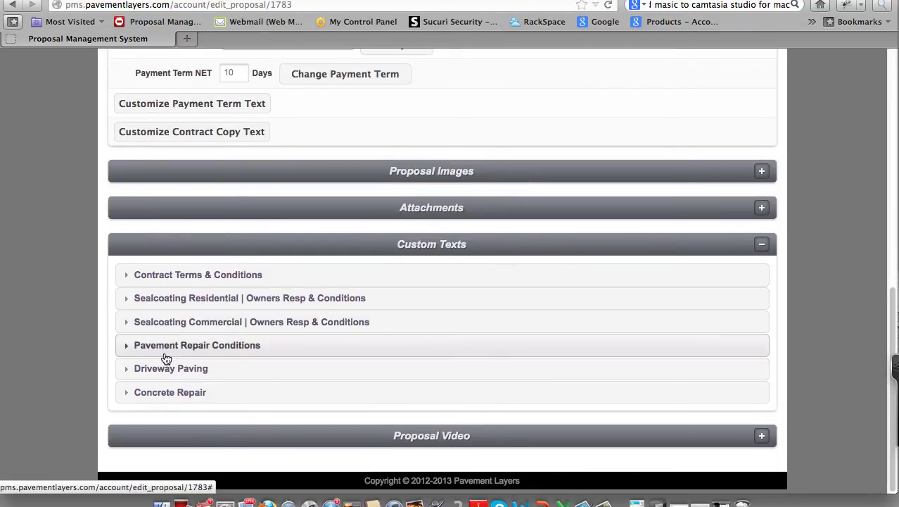
left_click(168, 346)
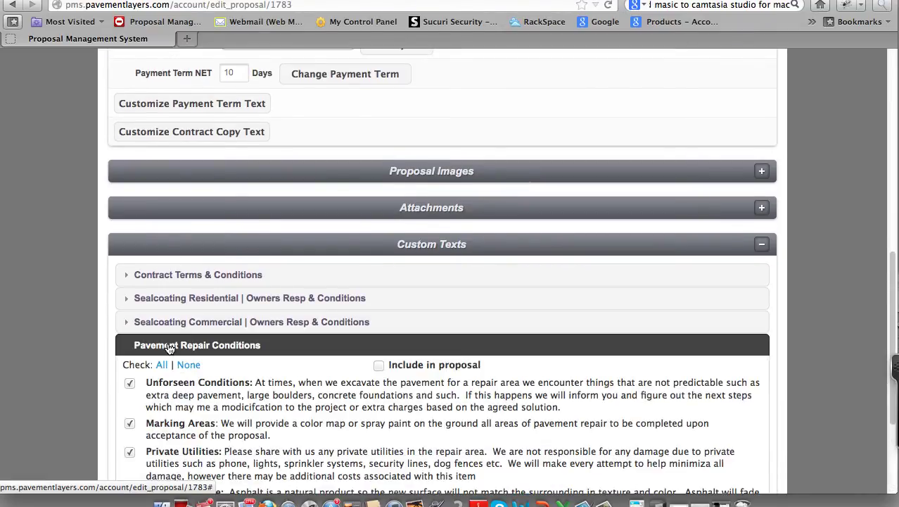
scroll(266, 364, "down", 3)
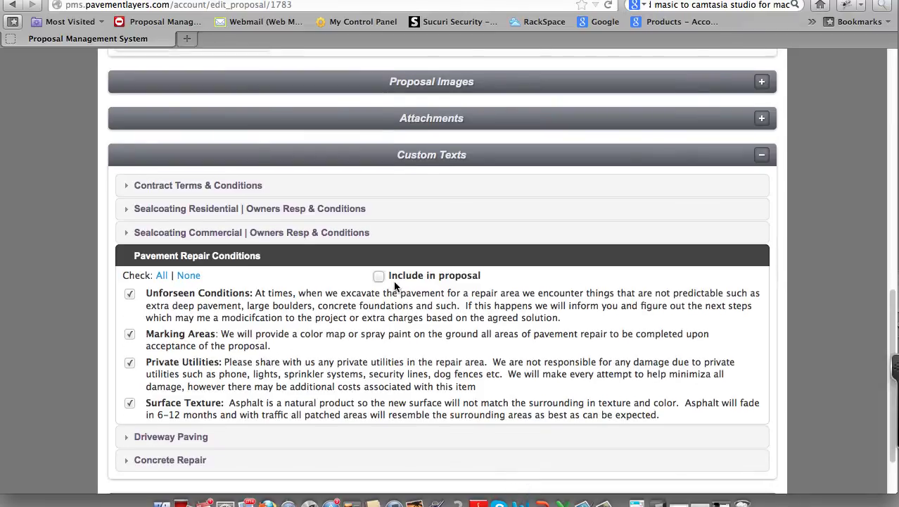
left_click(374, 264)
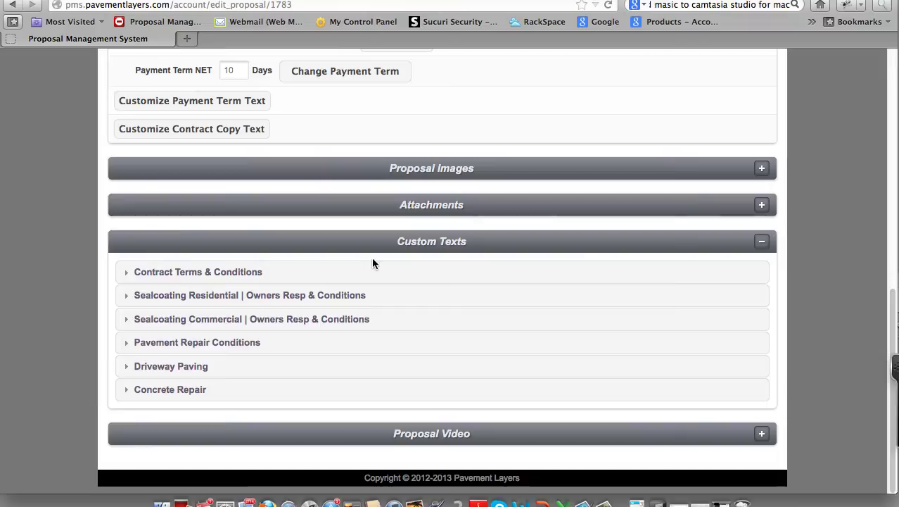
left_click(762, 242)
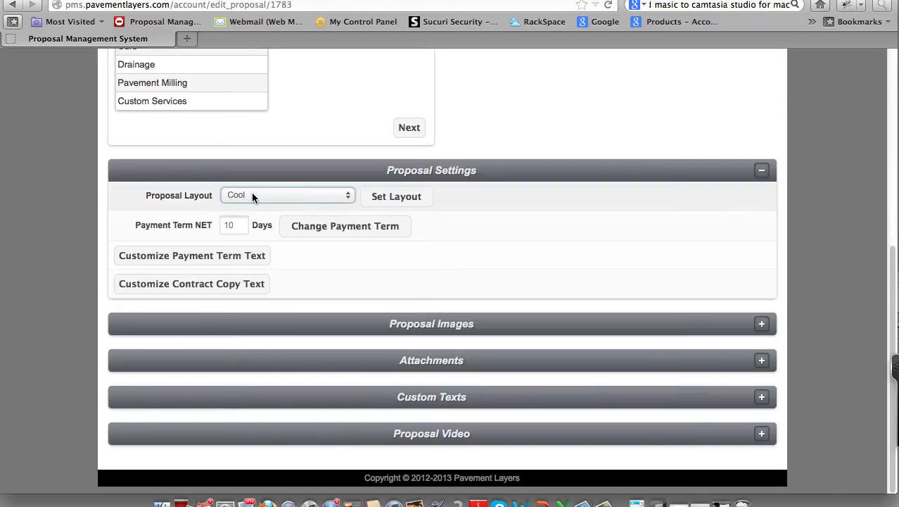
left_click(348, 199)
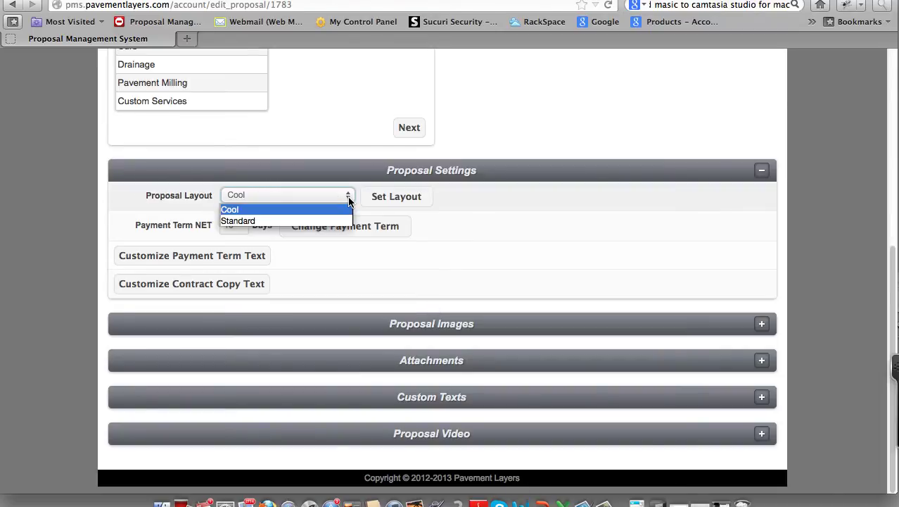
left_click(278, 209)
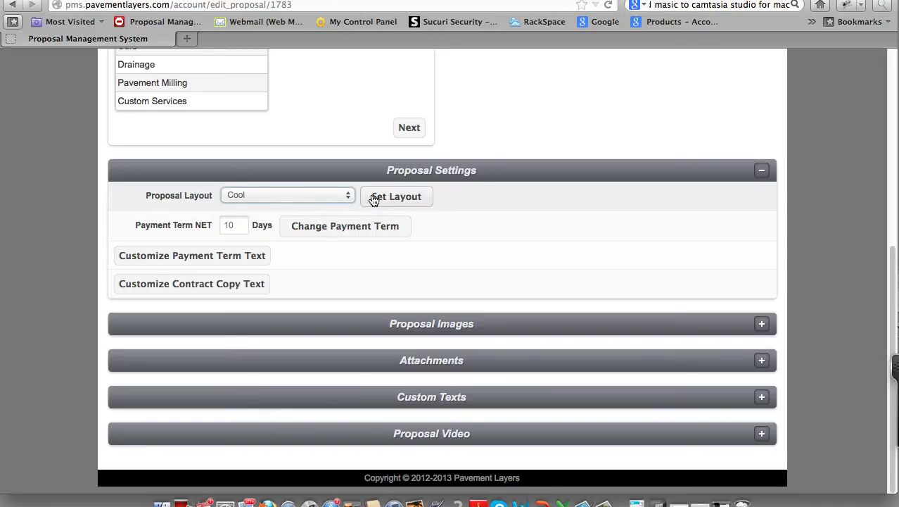
scroll(375, 197, "up", 3)
scroll(377, 199, "up", 5)
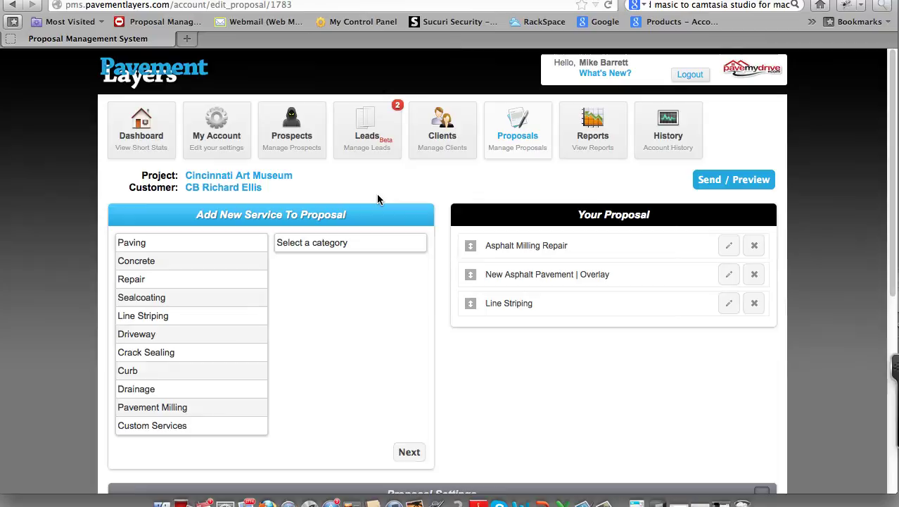
- Generate the proposal preview and open plproposal_1783.pdf in Adobe Reader
left_click(719, 181)
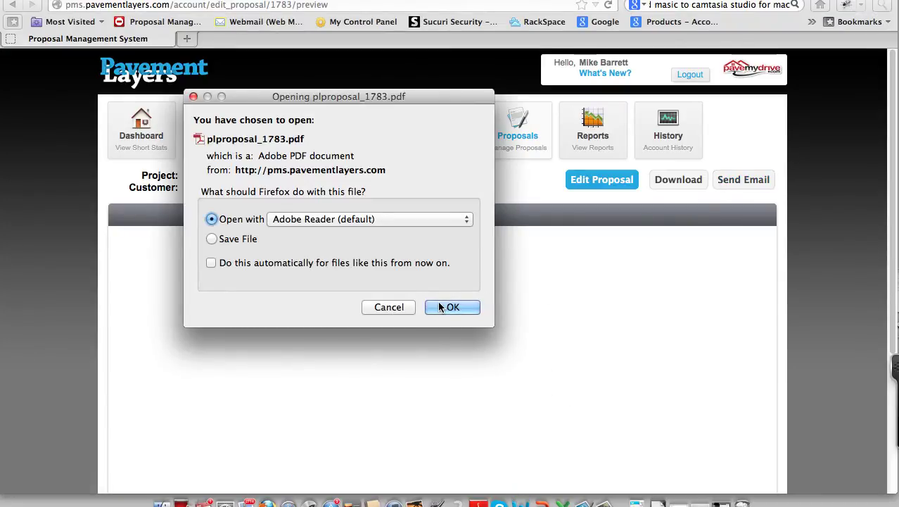
left_click(439, 306)
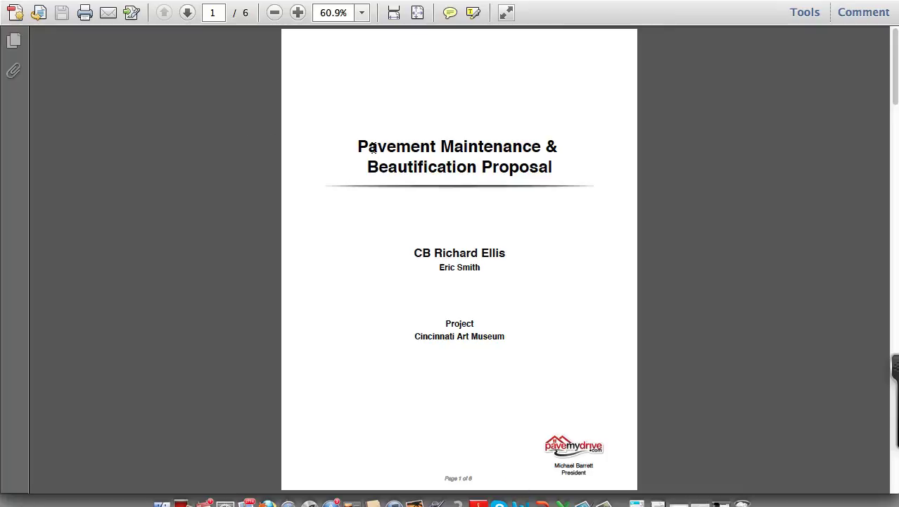
- On page 1, highlight the proposal title, the customer CB Richard Ellis and the Cincinnati Art Museum line
left_click_drag(357, 145, 557, 166)
scroll(531, 235, "down", 3)
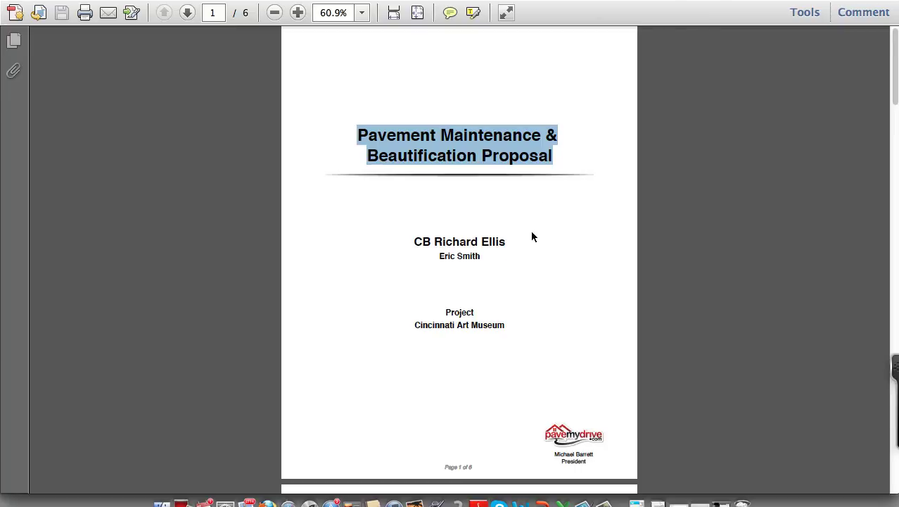
left_click_drag(524, 171, 510, 244)
triple_click(475, 246)
scroll(431, 251, "down", 5)
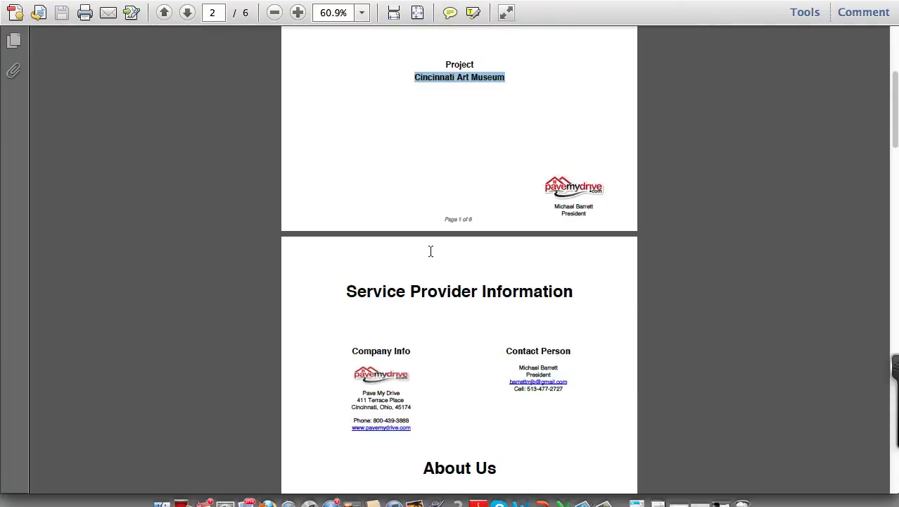
key("Right")
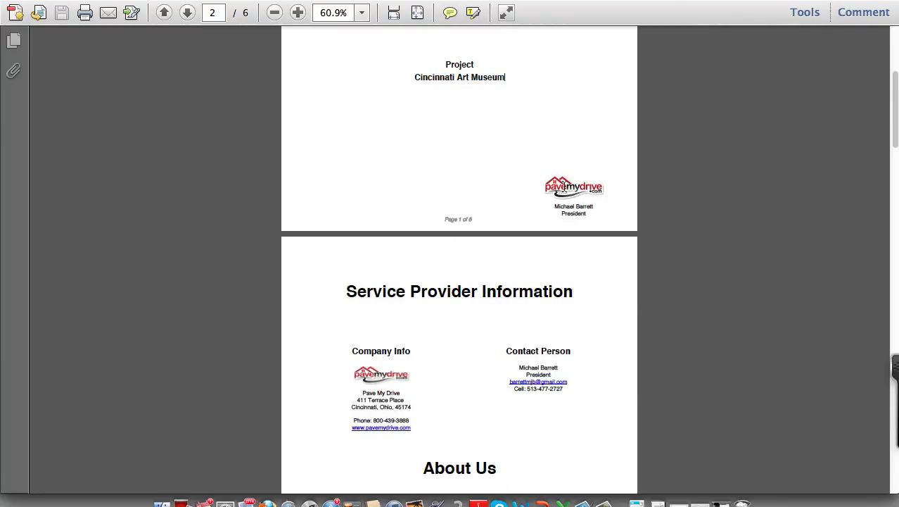
scroll(541, 232, "down", 6)
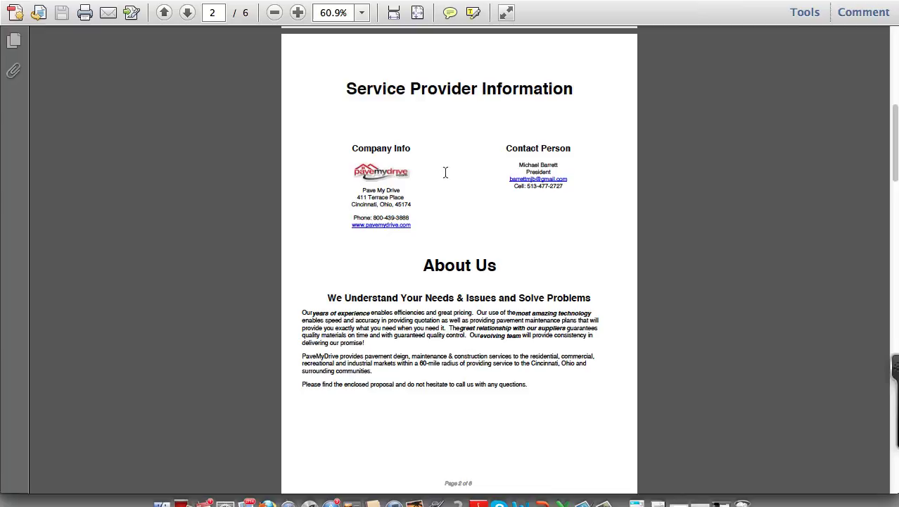
- Scroll through the middle pages, switching zoom between 75%, 125% and 100%
left_click(298, 12)
scroll(346, 130, "down", 10)
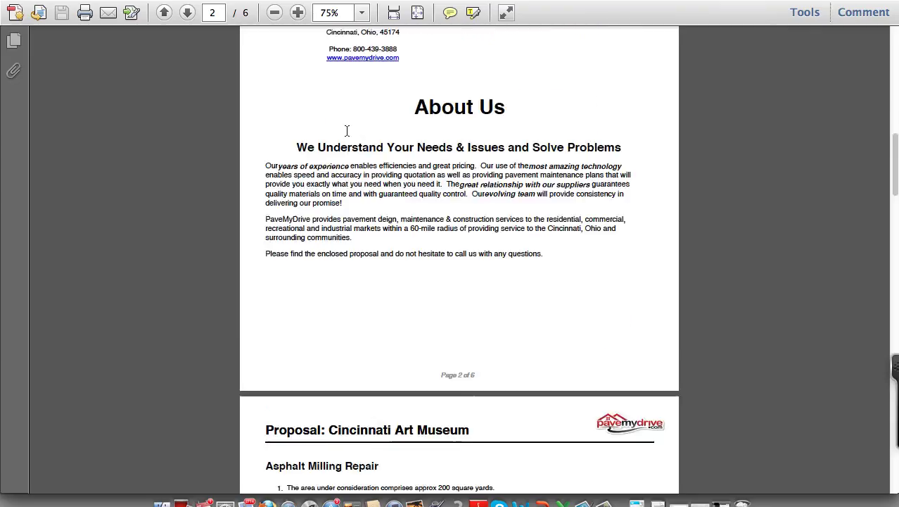
scroll(345, 134, "down", 5)
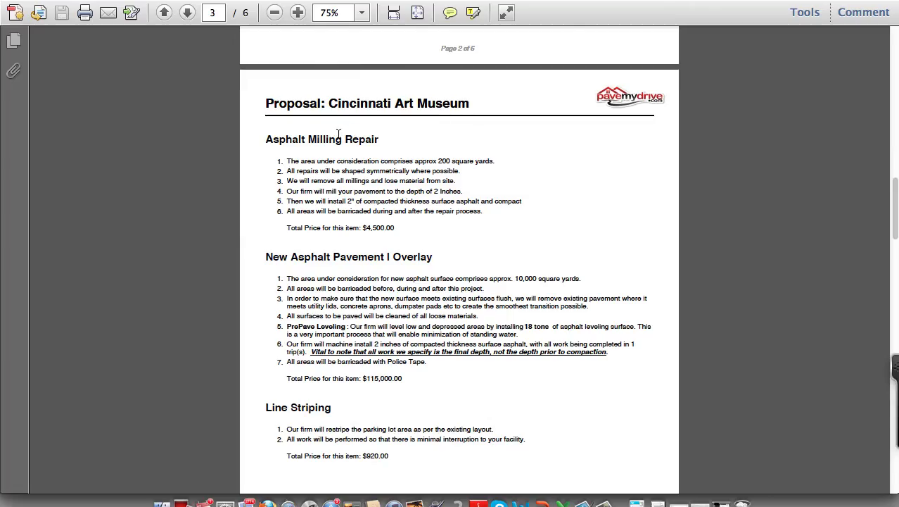
left_click(297, 12)
left_click(298, 12)
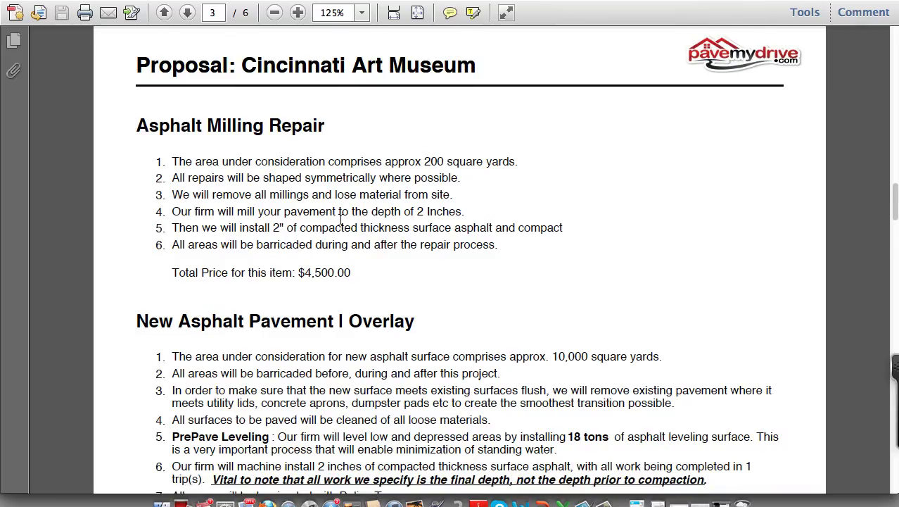
scroll(341, 219, "down", 8)
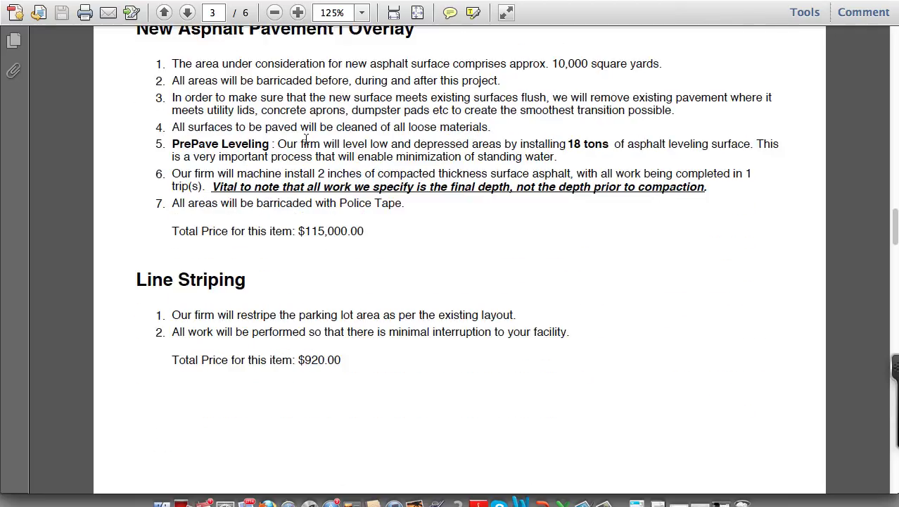
left_click(274, 12)
scroll(285, 119, "down", 5)
scroll(286, 125, "down", 4)
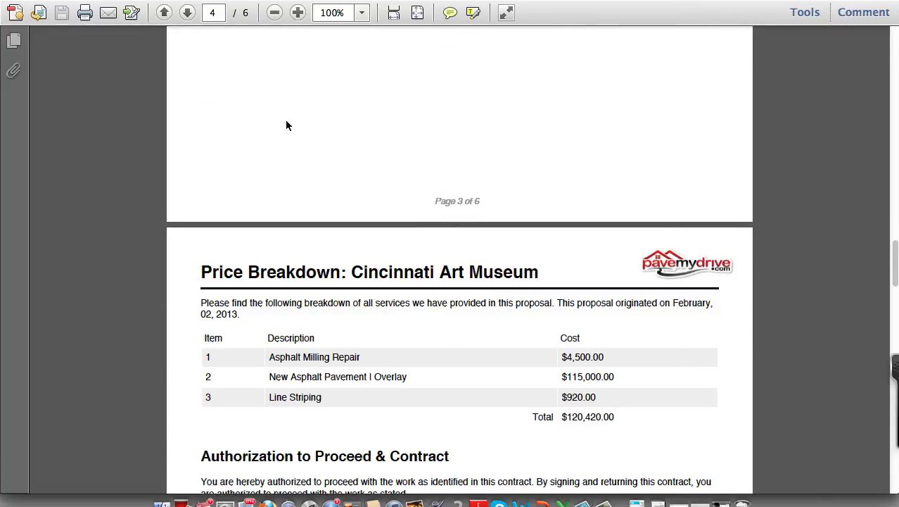
scroll(286, 125, "down", 10)
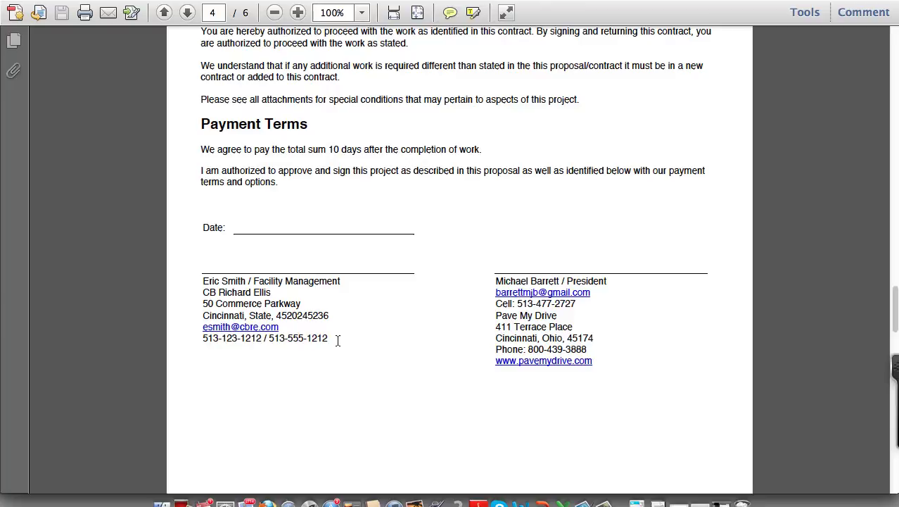
- Check the customer's signature block, then zoom out and scroll to the final Attachments page
mouse_move(338, 340)
left_mouse_down()
mouse_move(187, 306)
mouse_move(189, 280)
left_mouse_up()
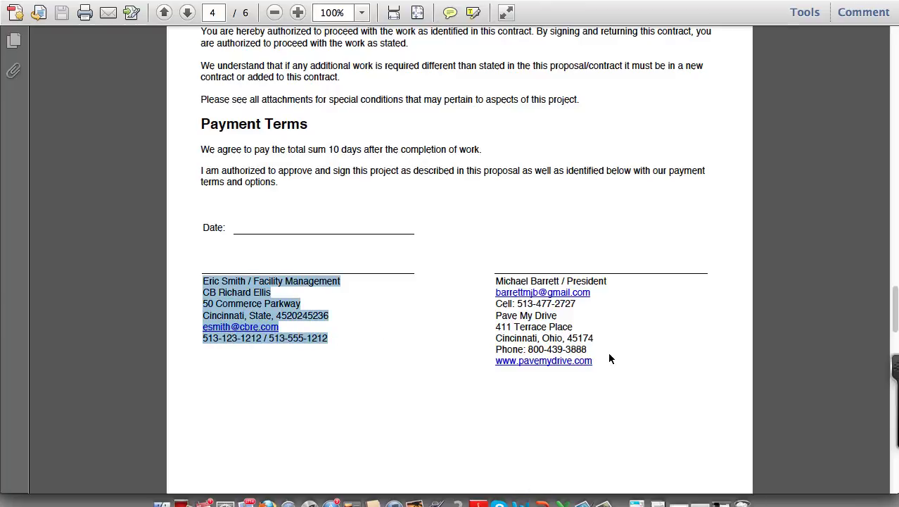
key("Right")
scroll(432, 313, "down", 15)
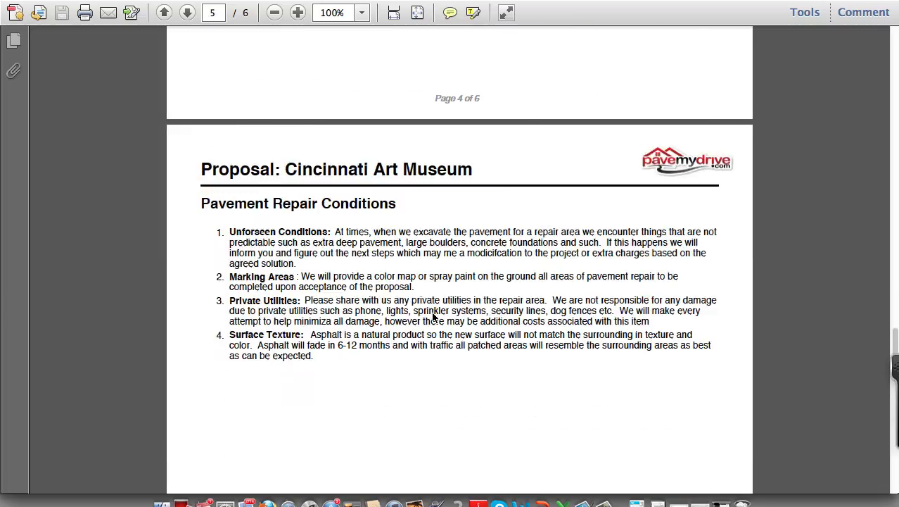
scroll(432, 317, "up", 5)
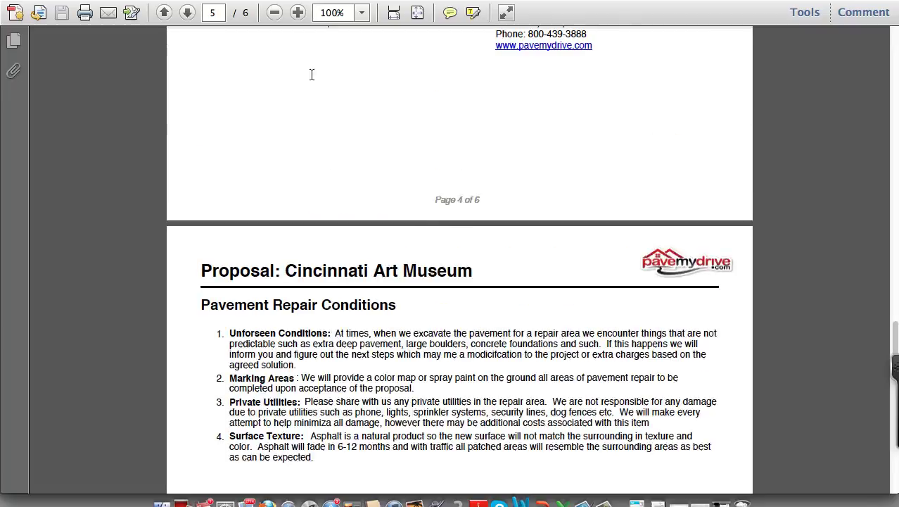
left_click(274, 12)
scroll(401, 195, "down", 10)
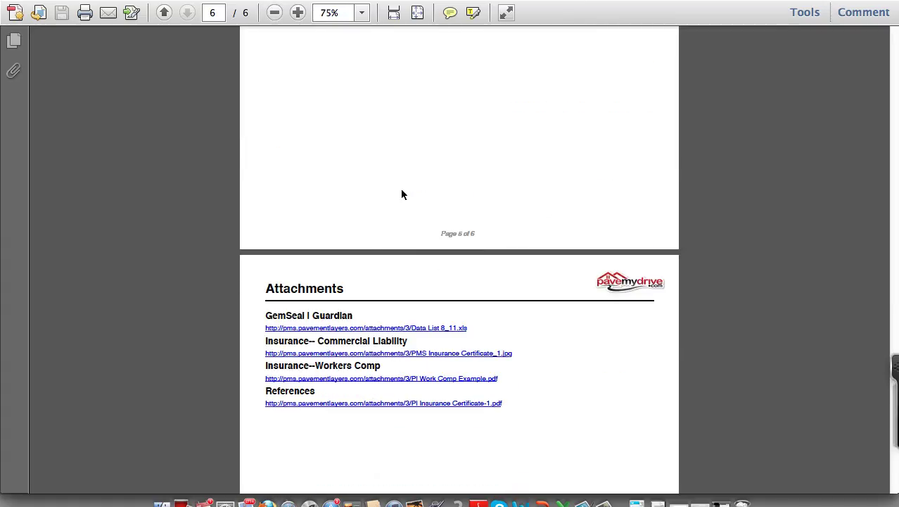
scroll(402, 194, "down", 3)
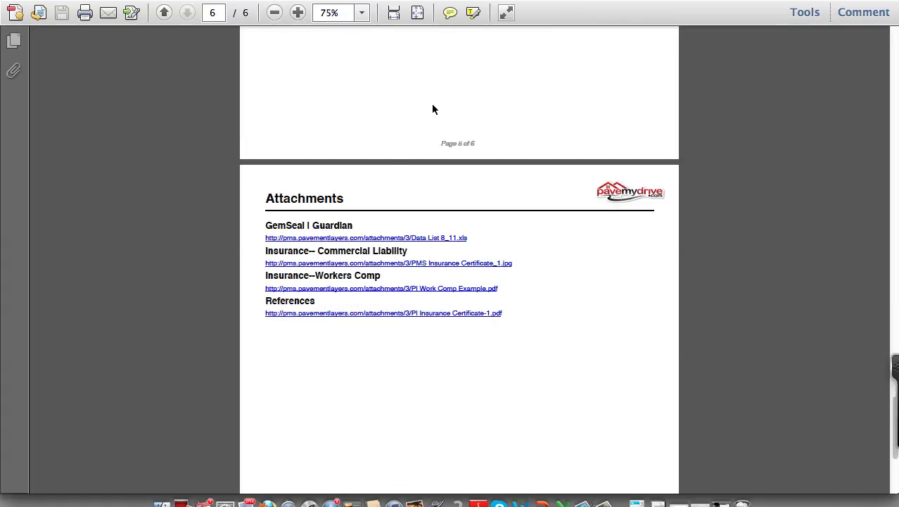
left_click(274, 13)
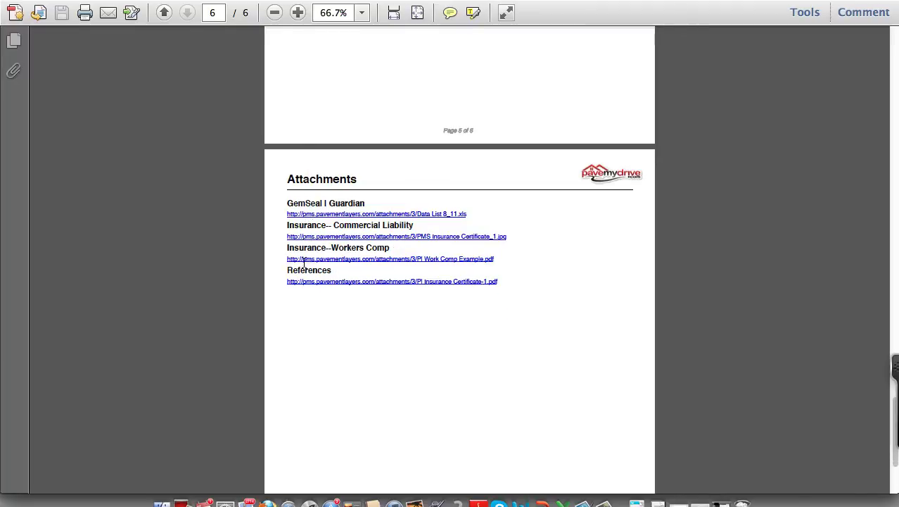
scroll(422, 288, "down", 5)
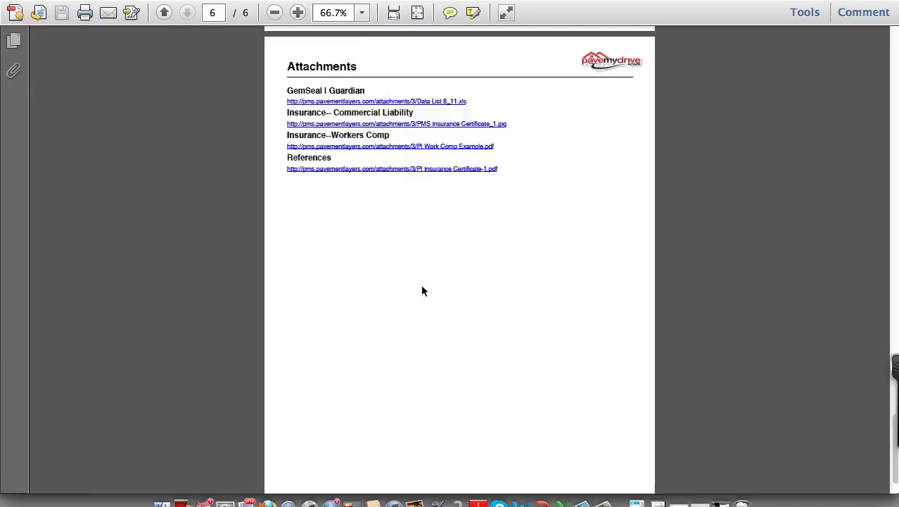
scroll(422, 291, "up", 10)
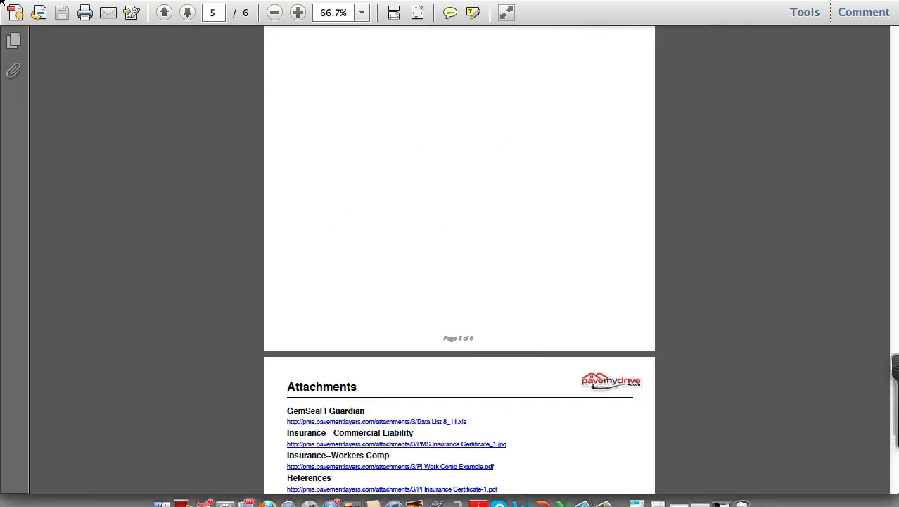
- Close the PDF and draft the proposal email, adding 'Have a great vacation!' after the Adobe Reader link
key("super+w")
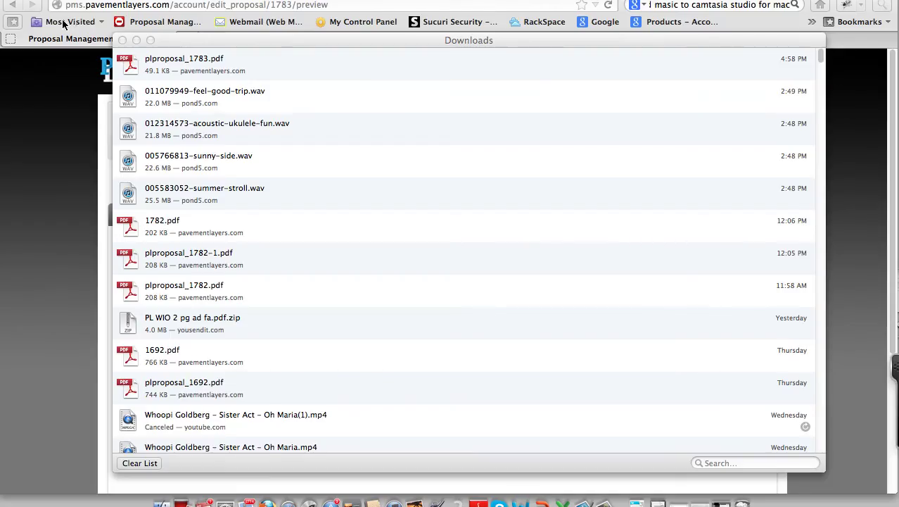
left_click(123, 40)
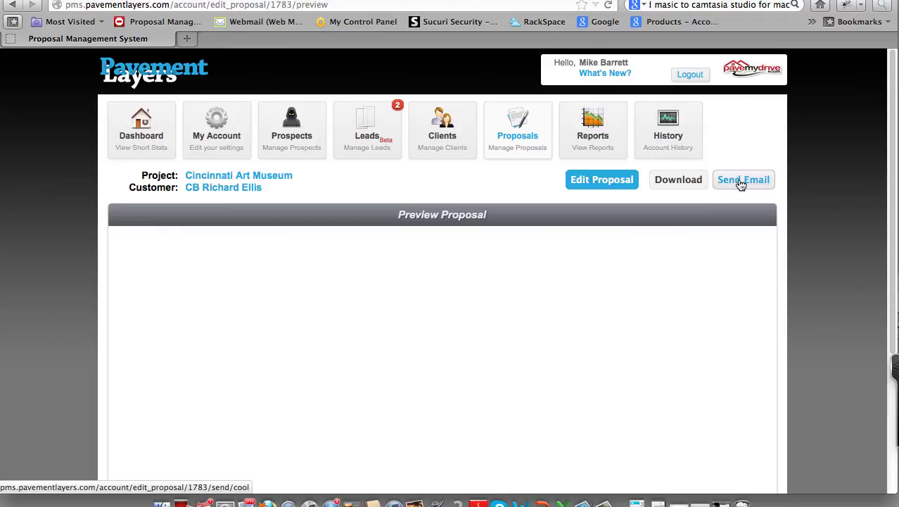
left_click(741, 184)
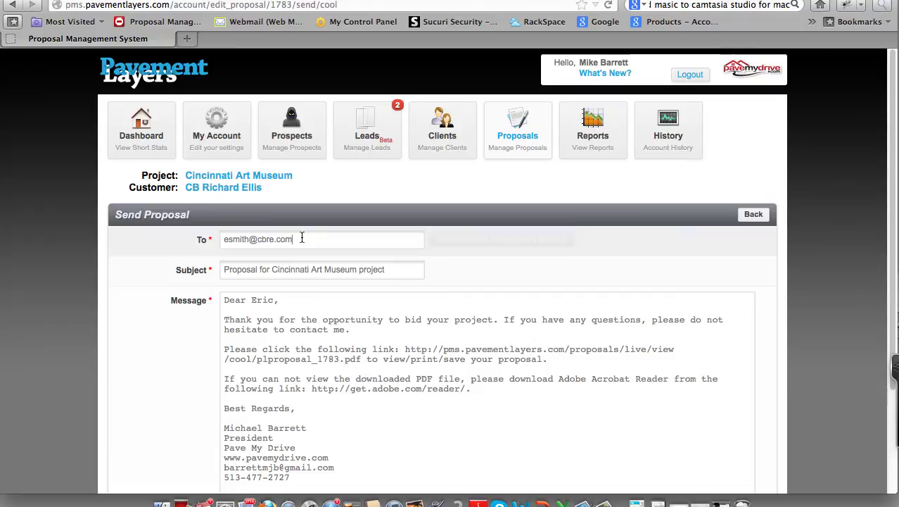
left_click_drag(311, 235, 228, 238)
scroll(268, 253, "down", 3)
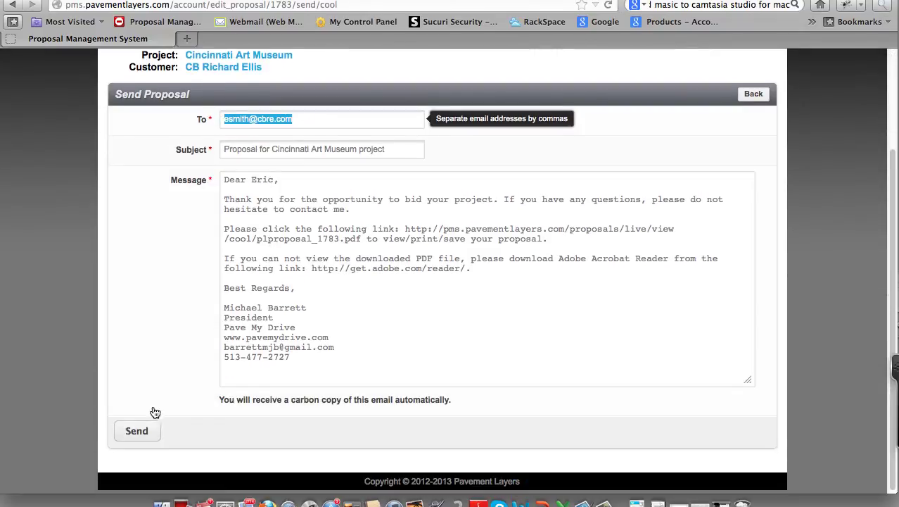
left_click(474, 269)
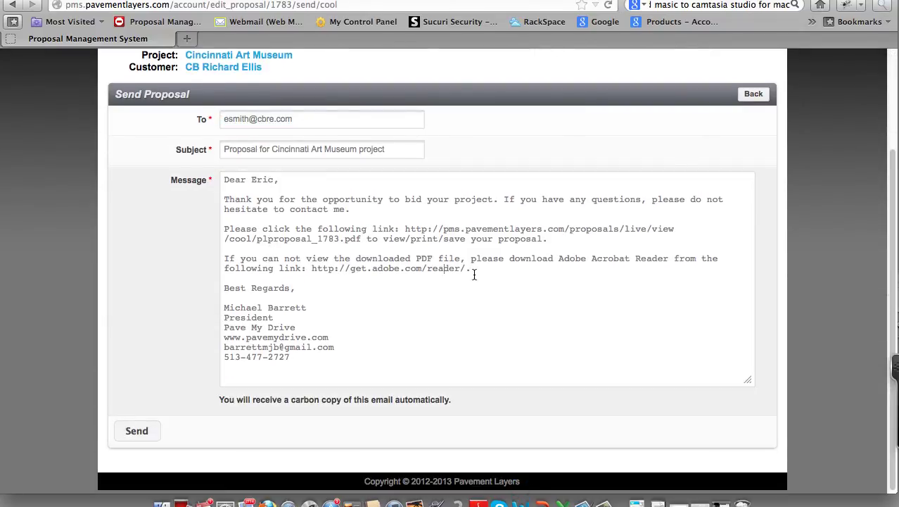
key("Return")
key("Return")
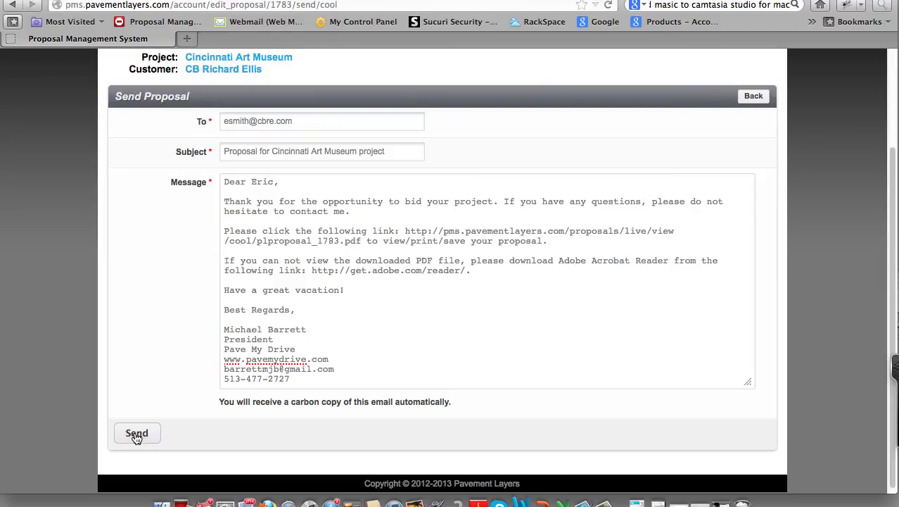
scroll(137, 436, "up", 4)
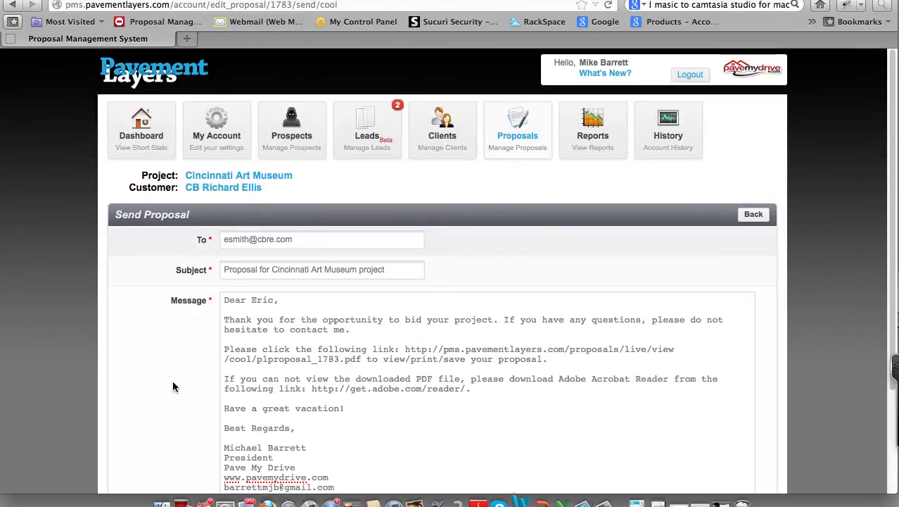
- Go back to the proposal and open the Asphalt Milling Repair item for editing
left_click(753, 217)
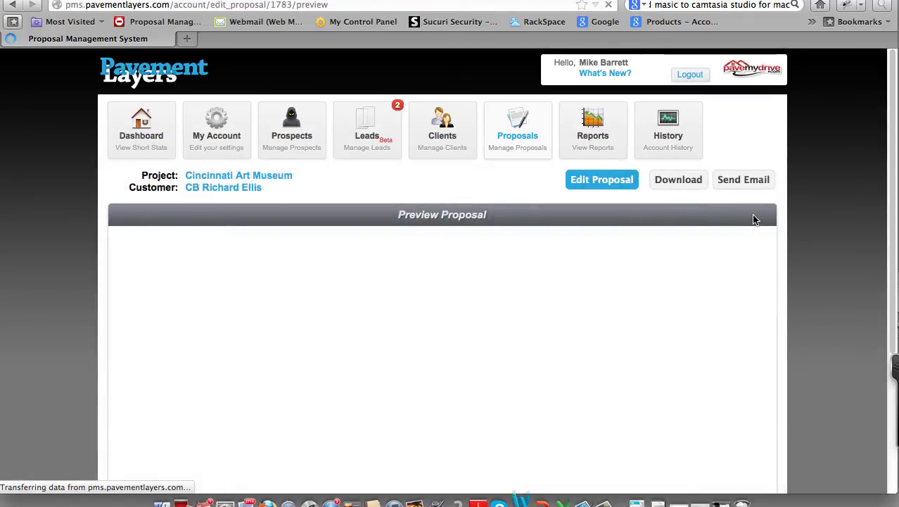
left_click(614, 185)
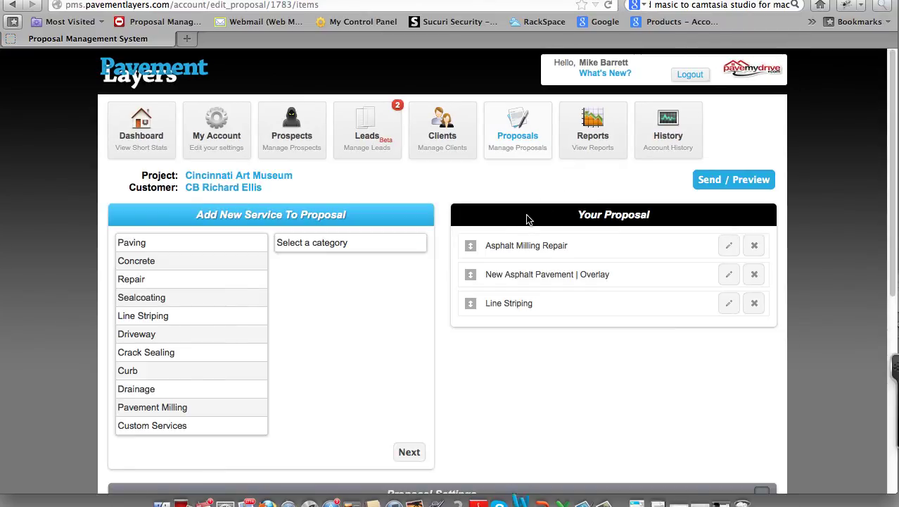
left_click(730, 248)
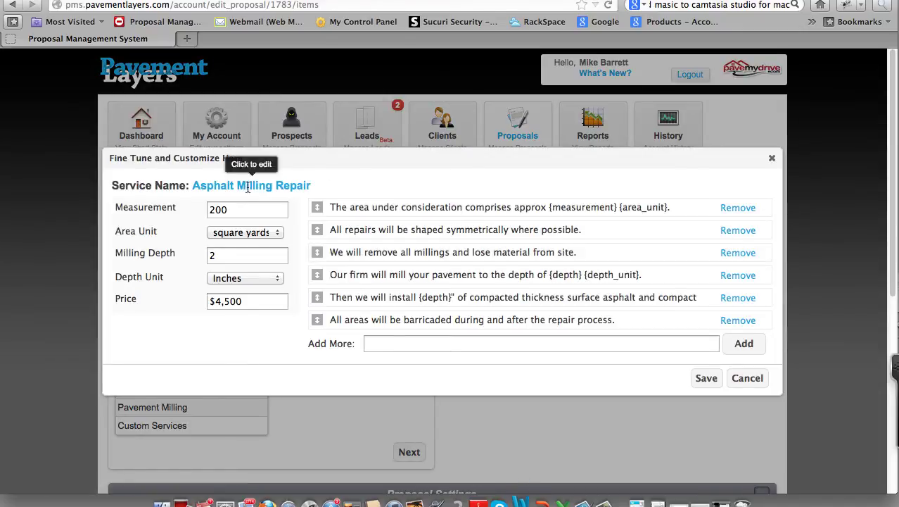
- Change the measurement from 200 to 300 and the price to $9,000, then save
left_click_drag(231, 210, 193, 213)
type("300")
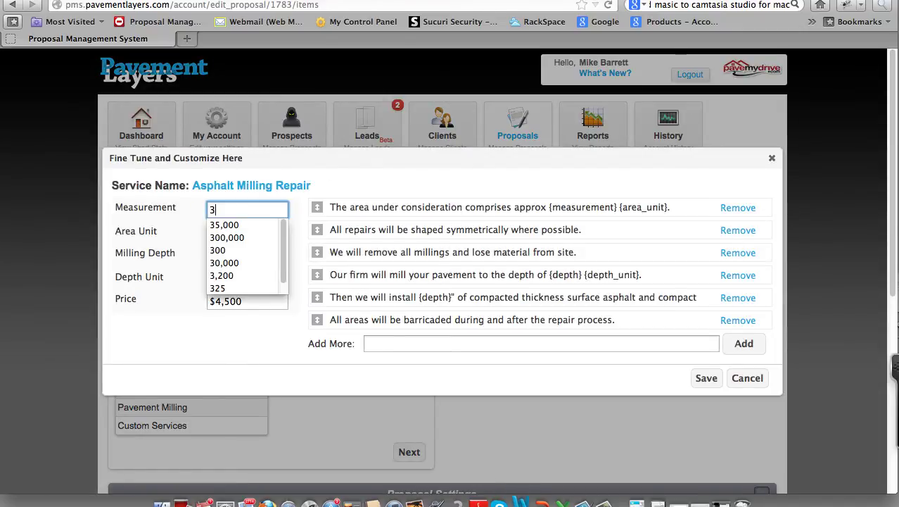
key("Tab")
key("Tab")
key("Tab")
key("Tab")
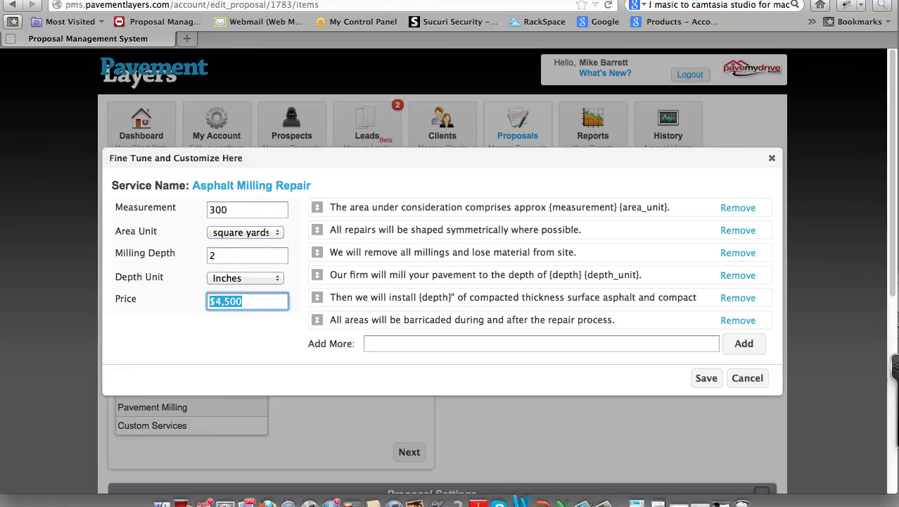
type("$9,000")
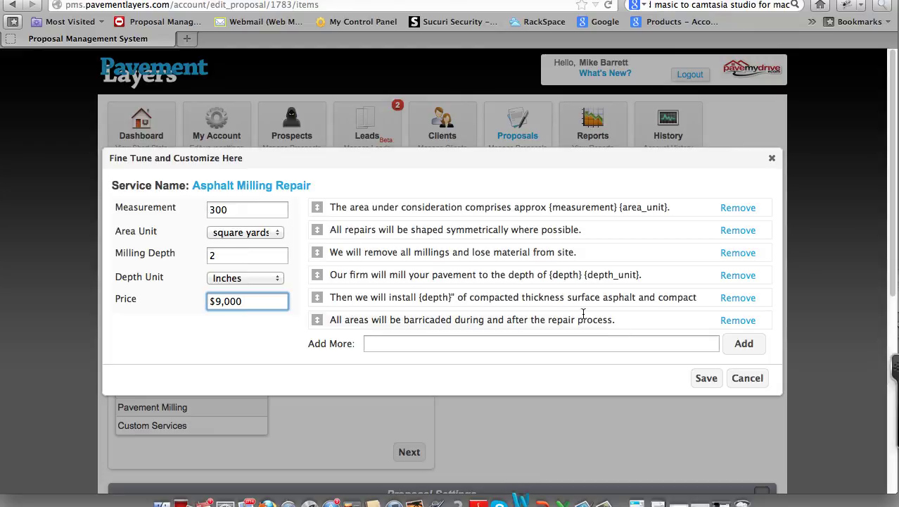
left_click(706, 379)
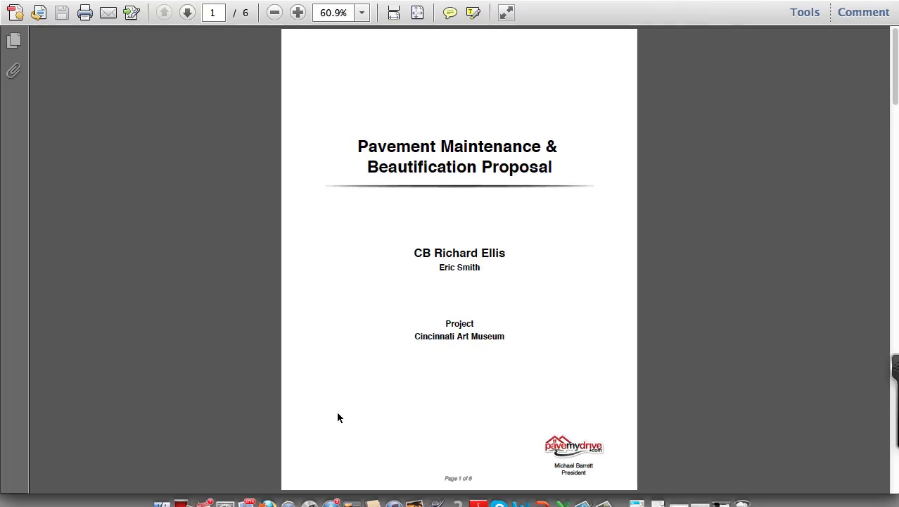
- At 100% zoom on page 3, verify milling at 300 square yards for $9,000.00, then the $124,920.00 total
scroll(389, 283, "down", 10)
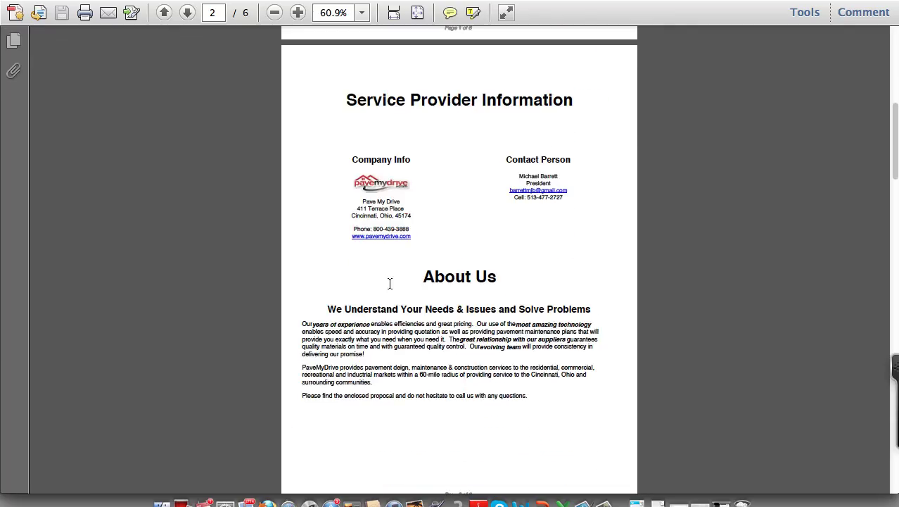
scroll(389, 282, "down", 10)
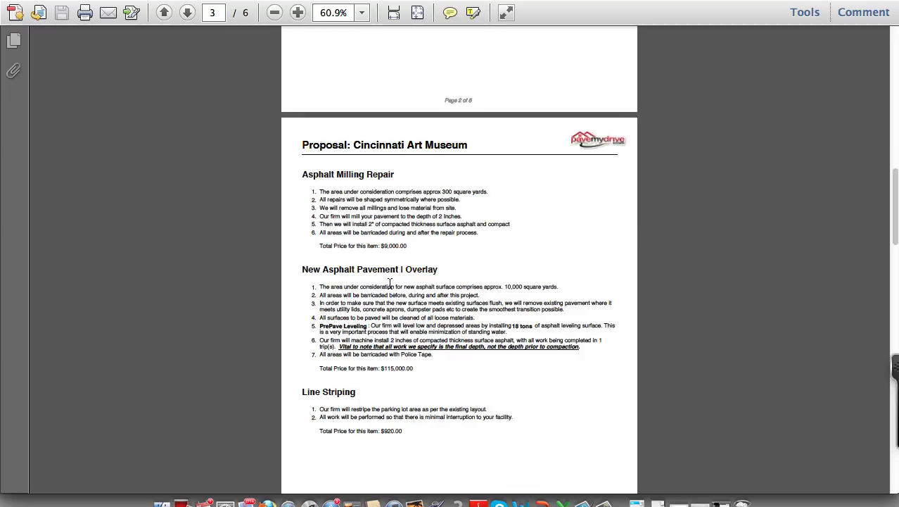
left_click(298, 13)
left_click(297, 13)
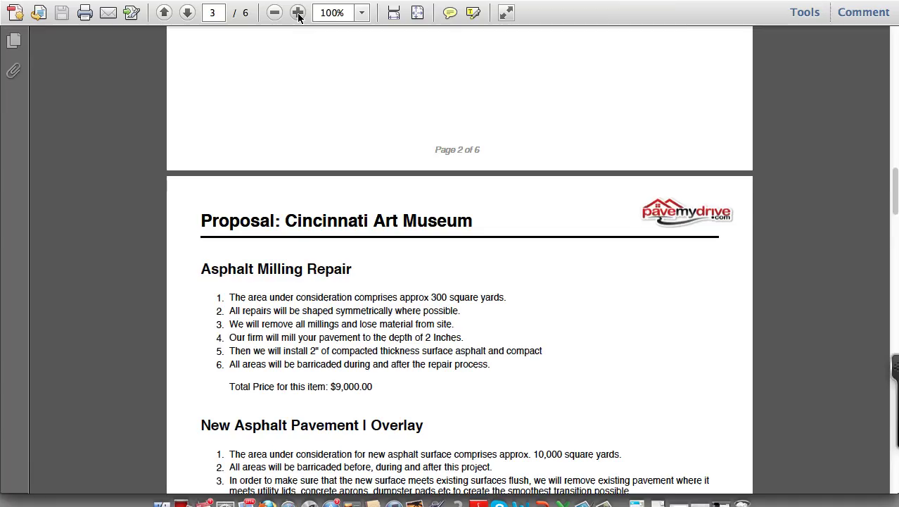
left_click_drag(430, 292, 502, 299)
left_click_drag(380, 385, 308, 386)
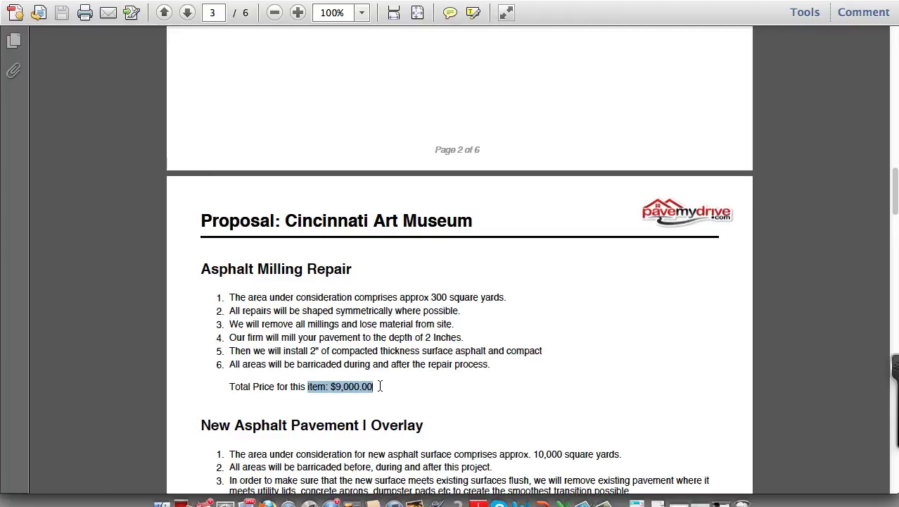
scroll(354, 352, "down", 20)
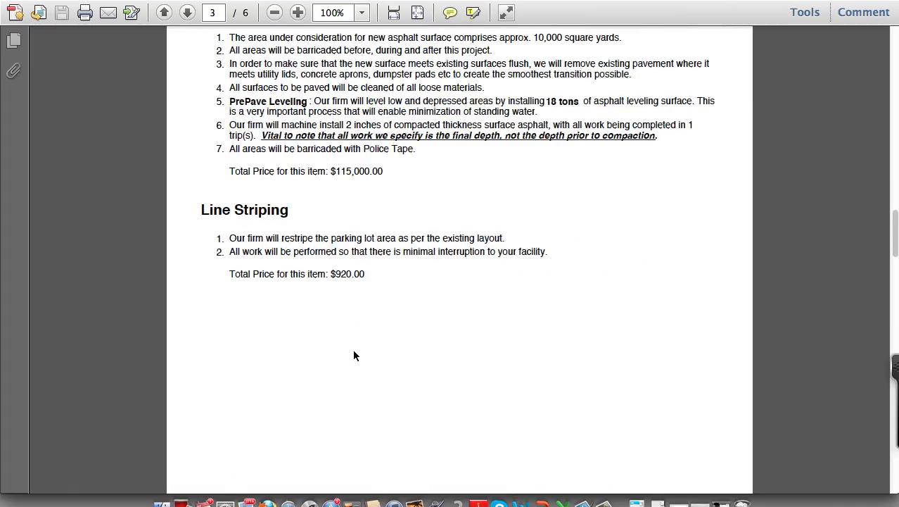
scroll(354, 355, "down", 3)
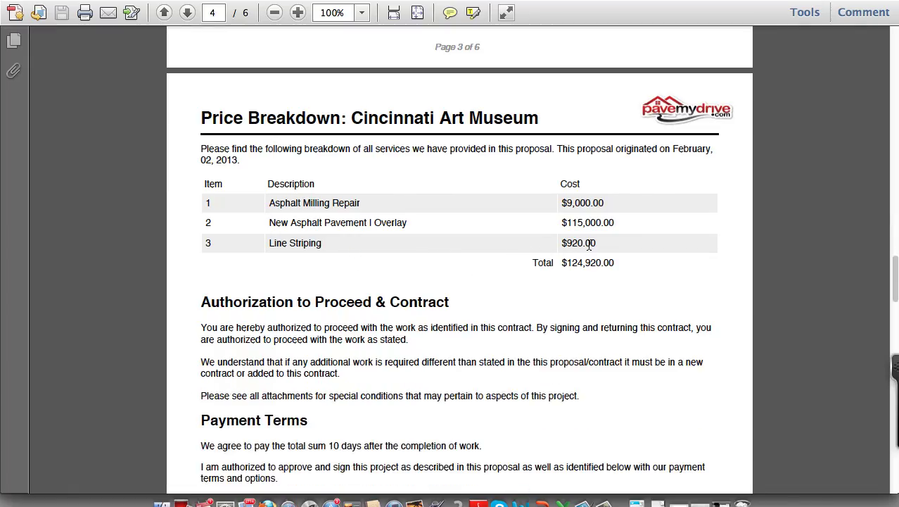